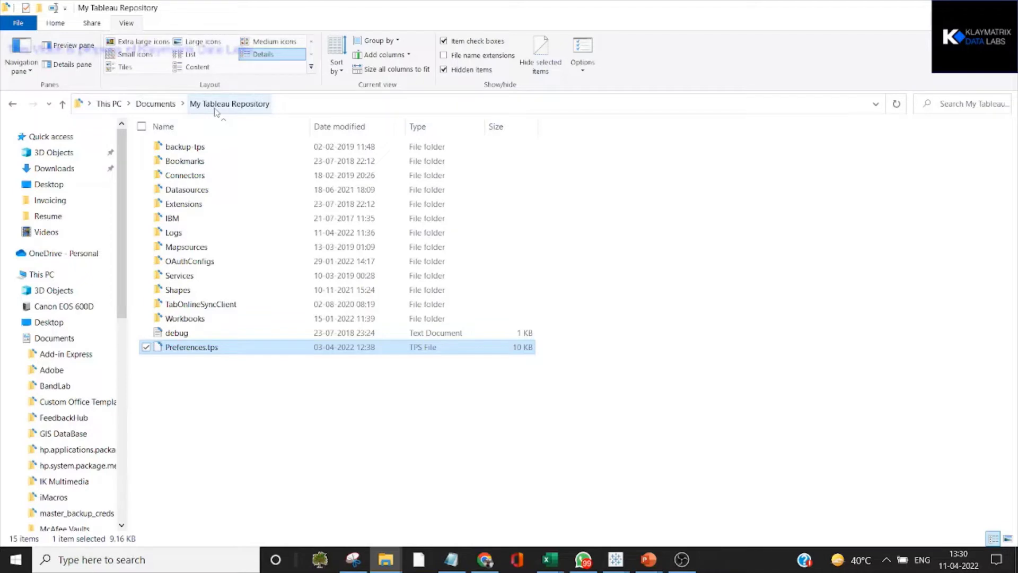
Switch to the Preferences.tps file open in Notepad and review its color-palette definitions
click(201, 349)
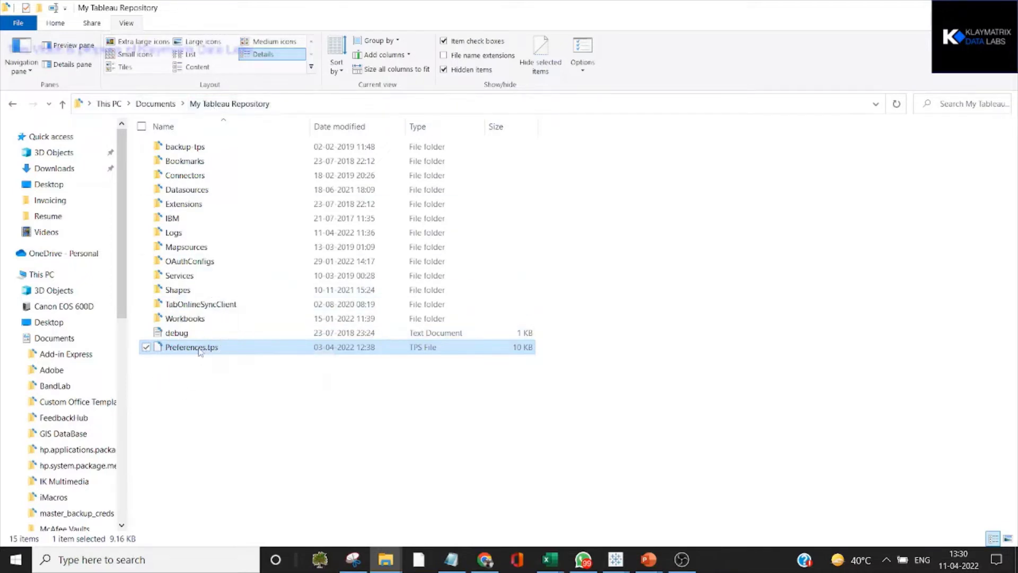
key(alt+Tab)
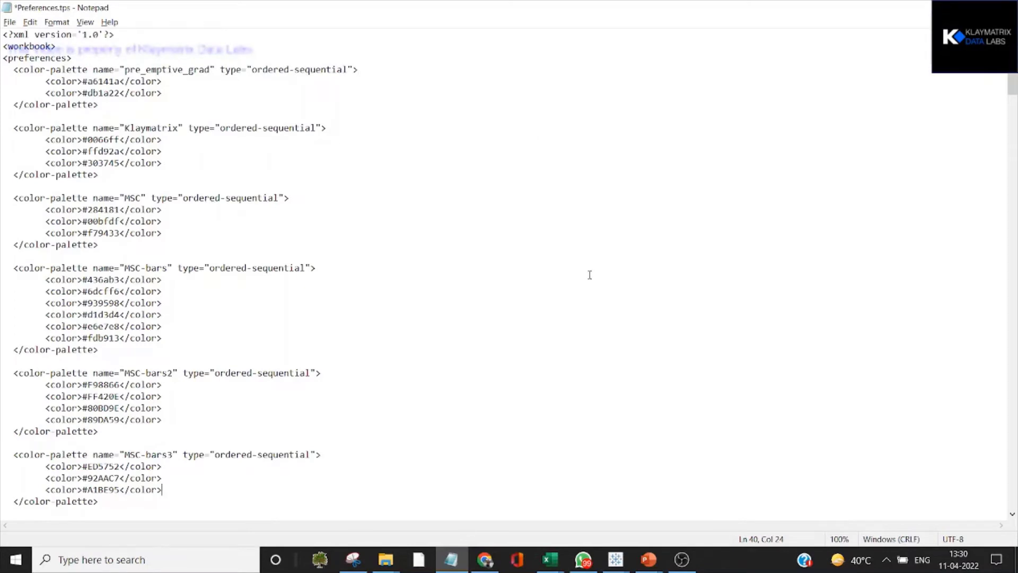
scroll(590, 274, down, 1)
scroll(589, 272, up, 1)
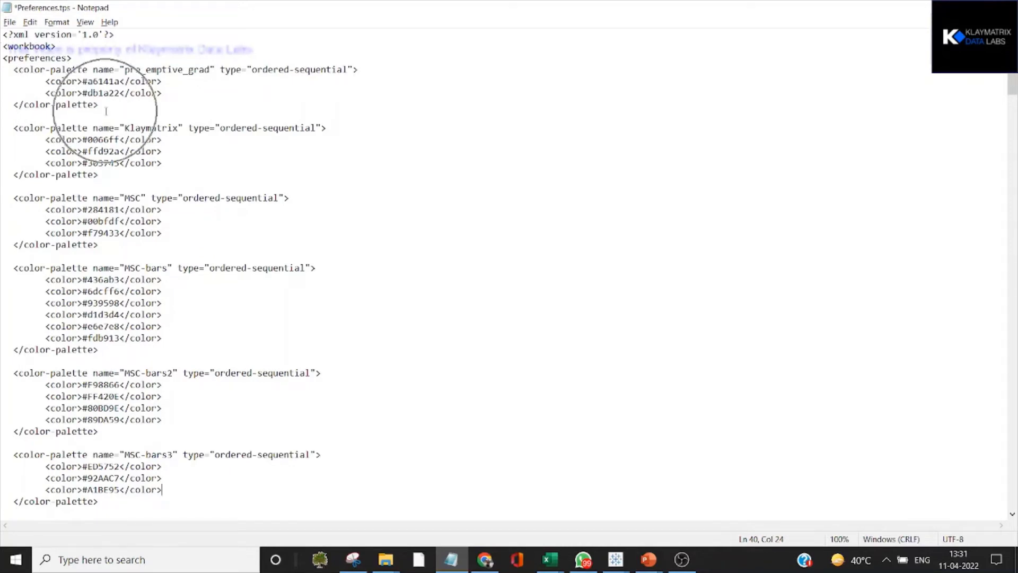
scroll(375, 336, down, 4)
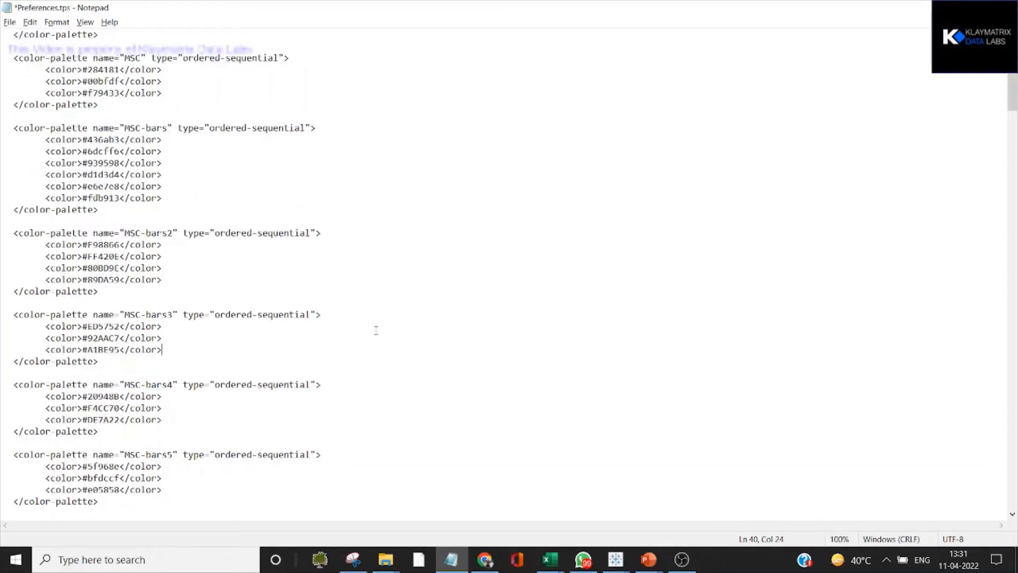
scroll(375, 332, up, 4)
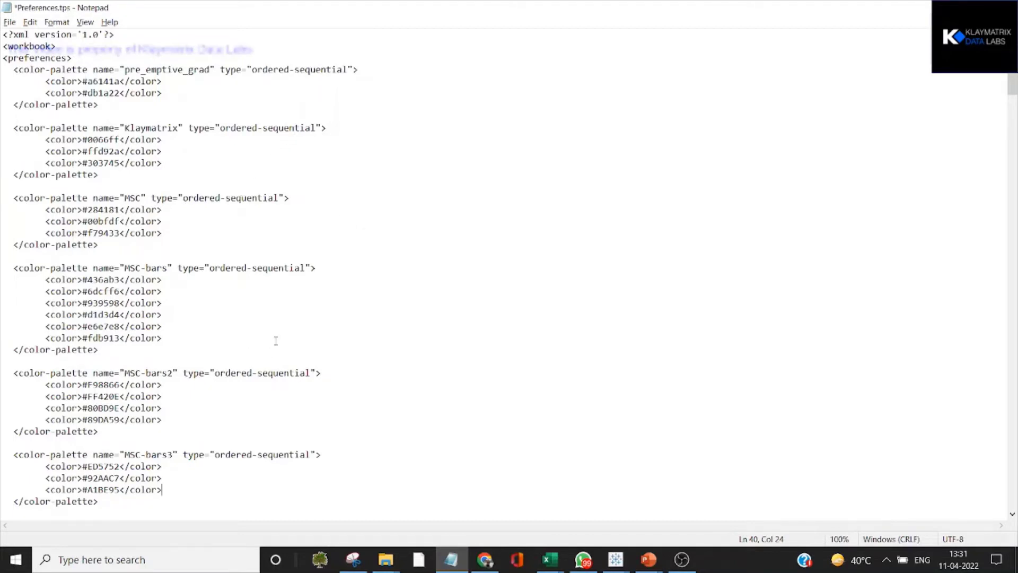
Undo the palette insertion in the file and locate Preferences.tps in the My Tableau Repository folder
key(ctrl+z)
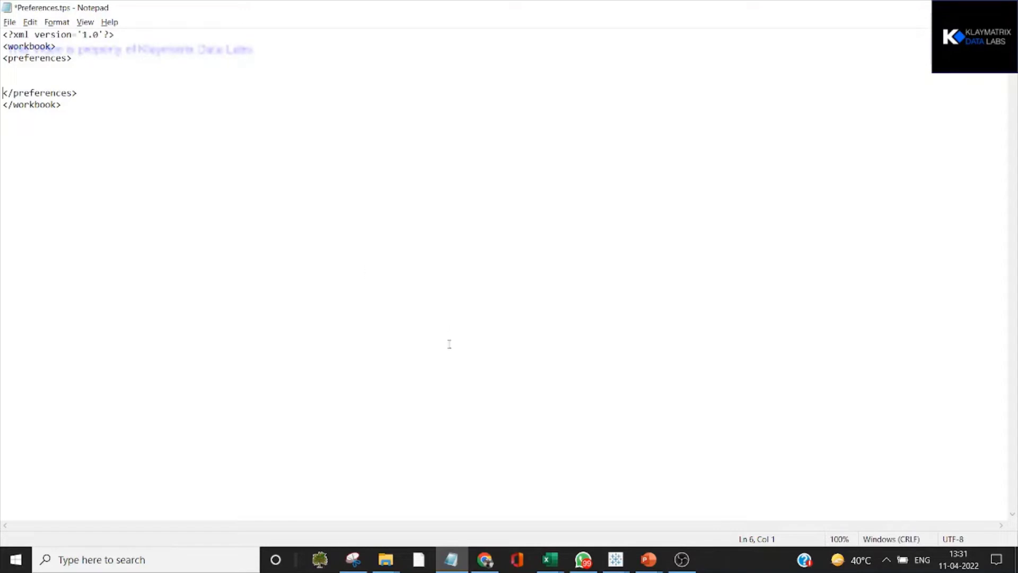
click(392, 563)
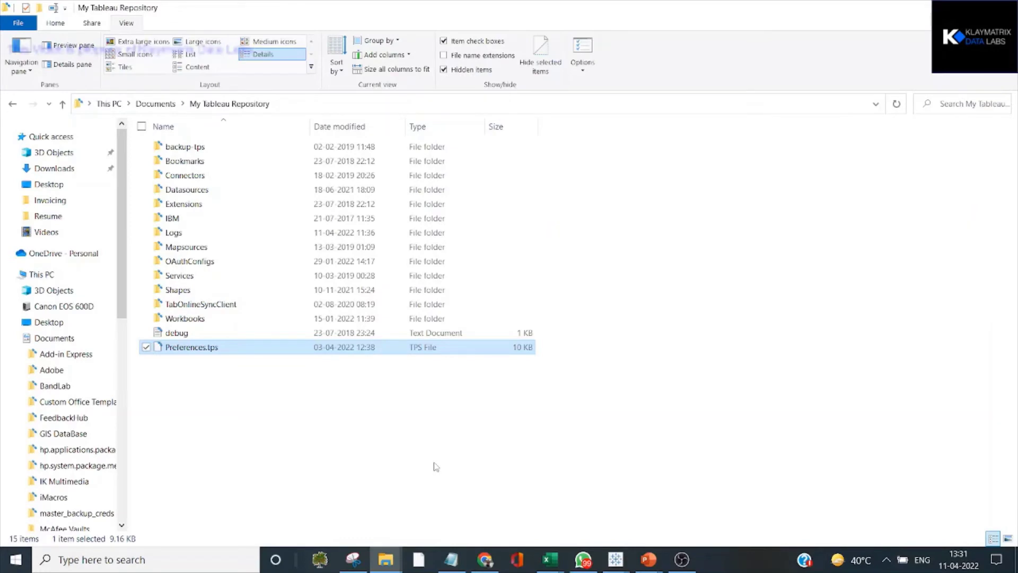
click(187, 347)
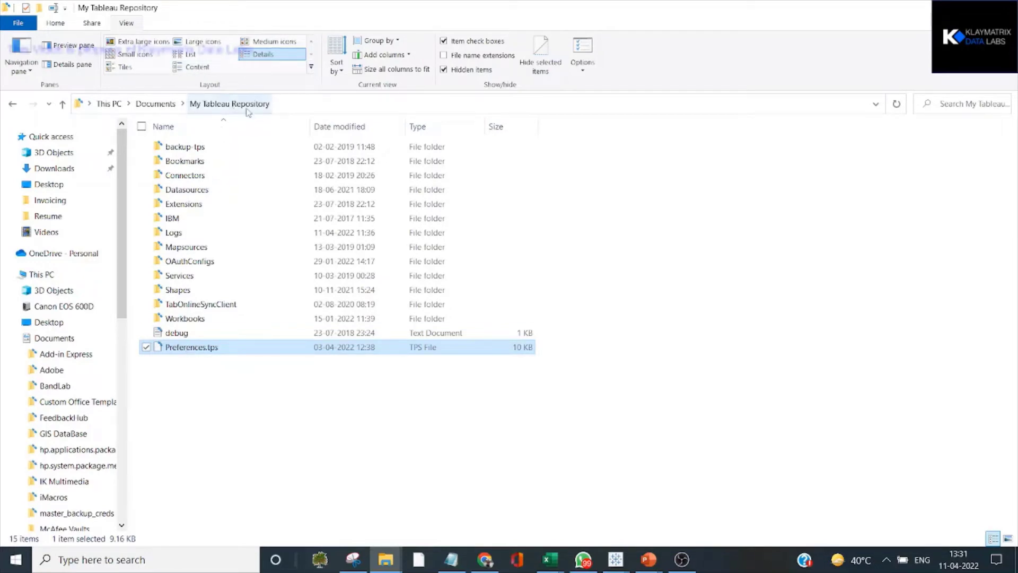
click(202, 355)
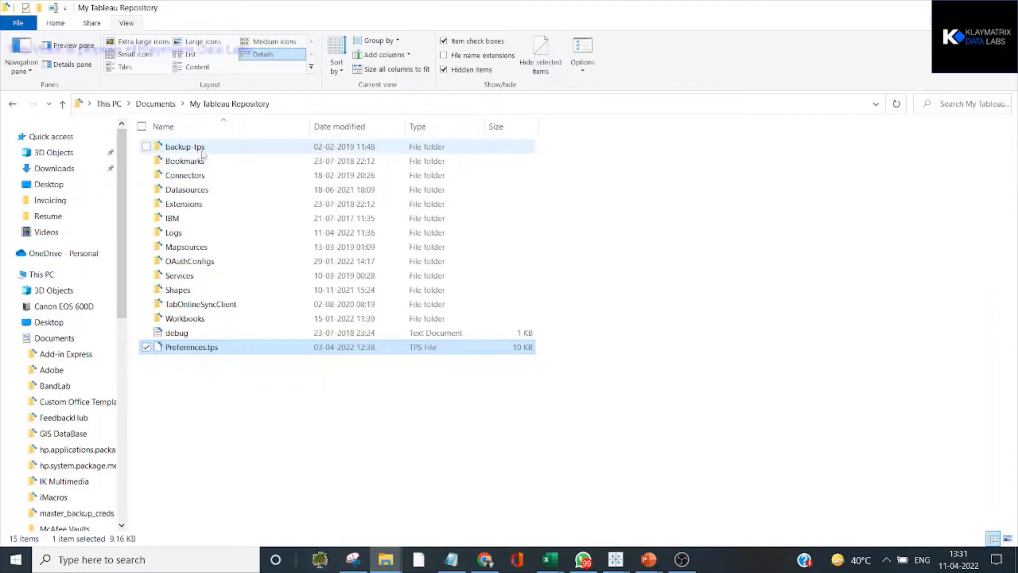
click(189, 352)
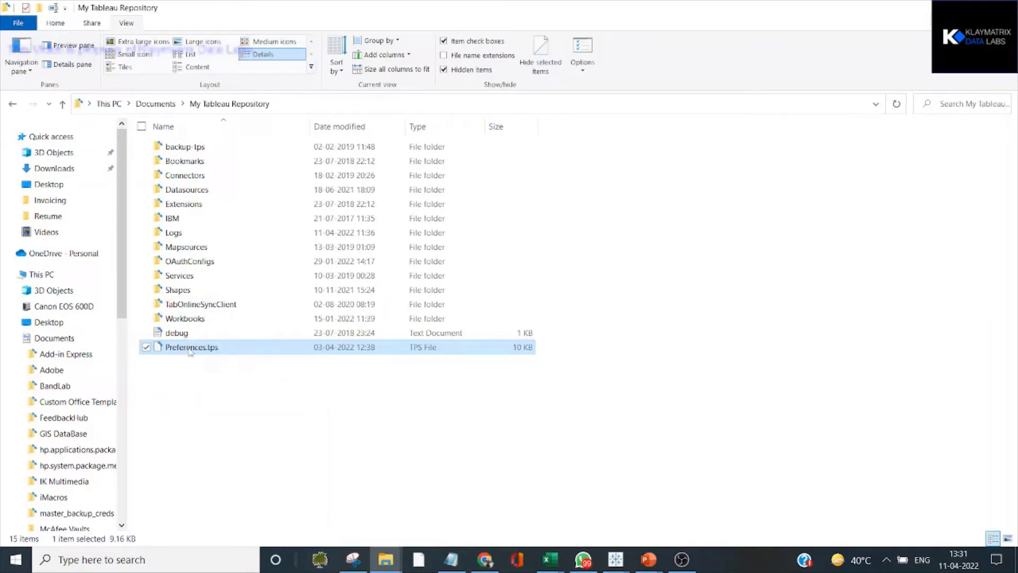
key(alt+Tab)
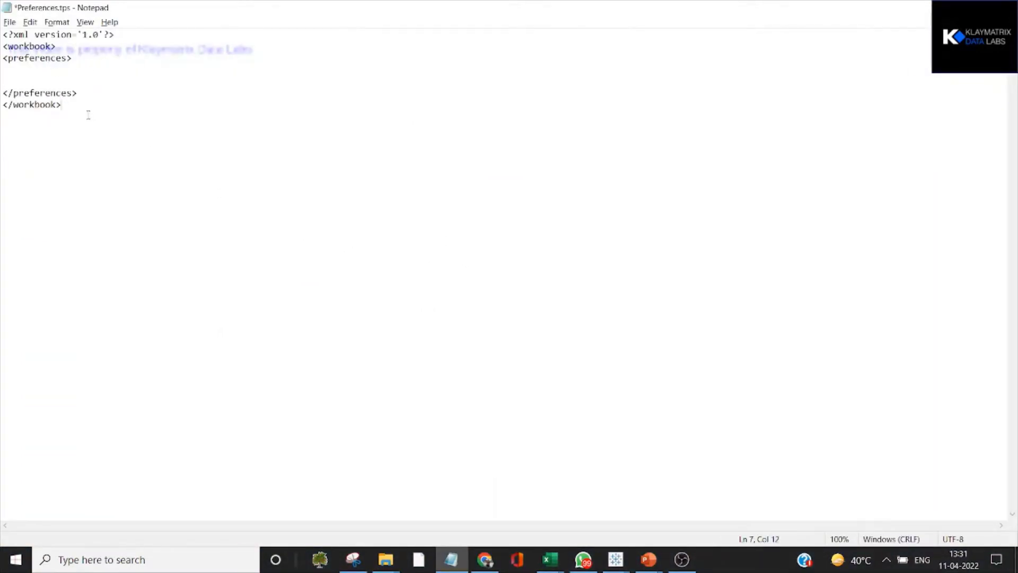
Paste the copied color-palette definitions between the opening and closing preferences tags
drag(88, 115, 3, 34)
click(172, 156)
click(46, 75)
key(shift+Down)
key(shift+Down)
key(ctrl+v)
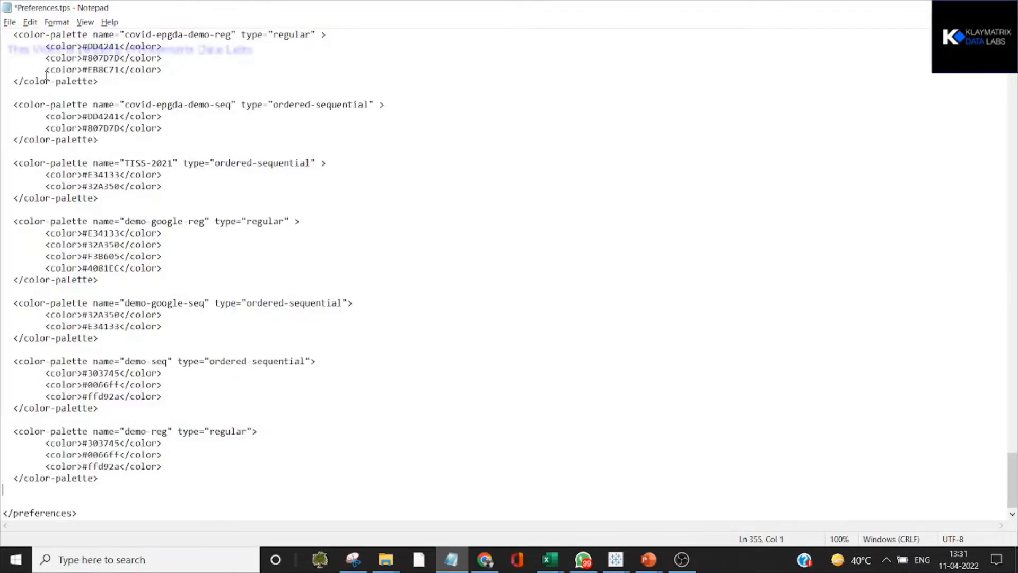
Delete the whole Klaymatrix color-palette block near the start of the file
key(Up)
key(Up)
key(Up)
key(Up)
key(Up)
key(Up)
key(Up)
key(Up)
key(Up)
key(Up)
key(Up)
key(Up)
scroll(45, 80, up, 20)
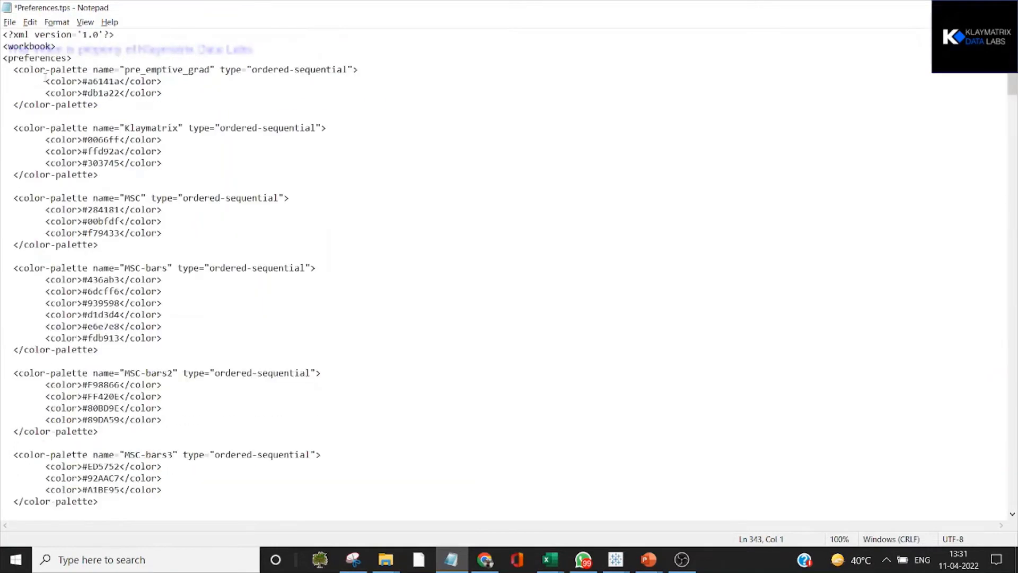
click(119, 106)
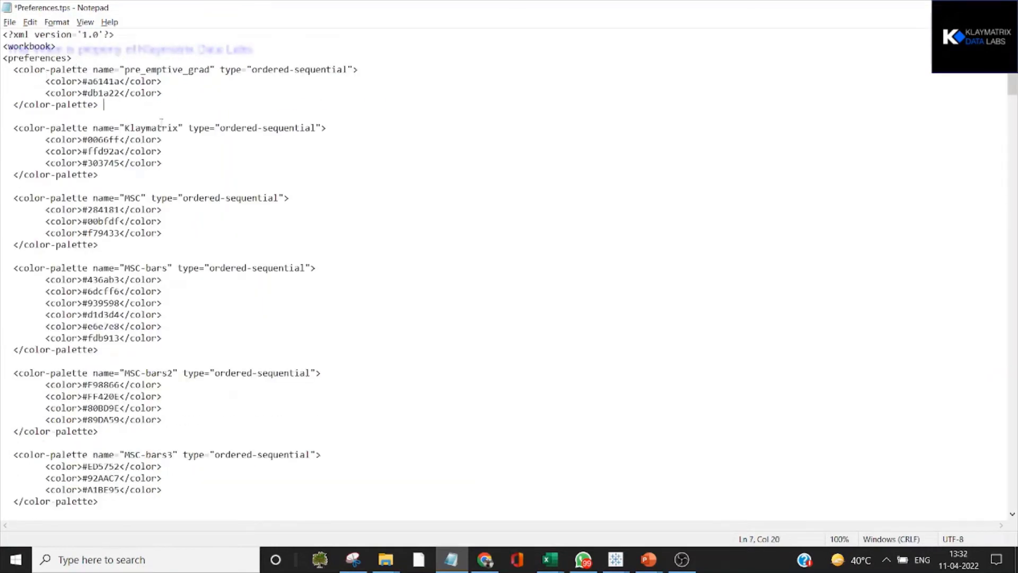
click(8, 128)
key(shift+End)
key(shift+Down)
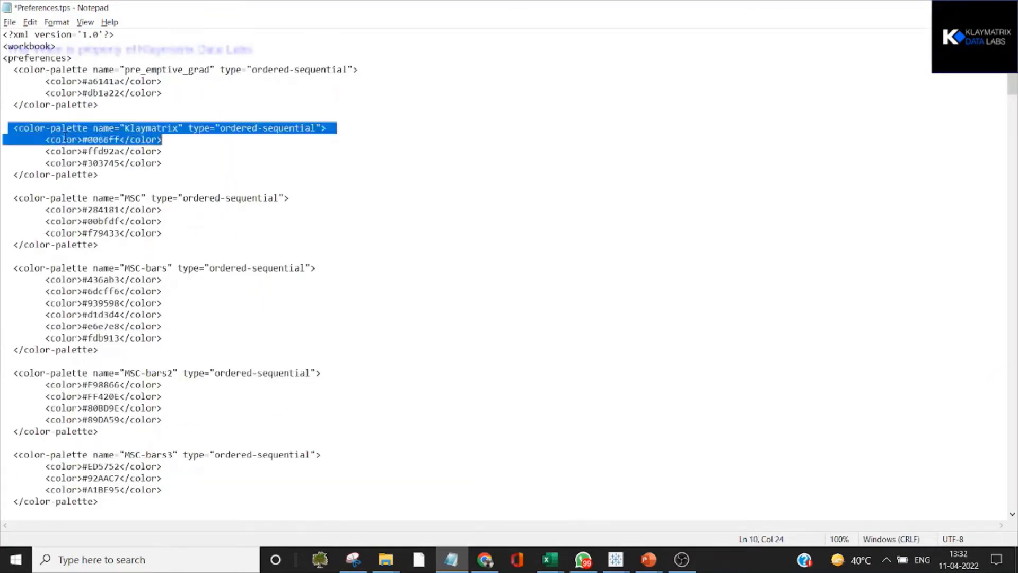
key(shift+Down)
key(shift+Down)
key(shift+Down)
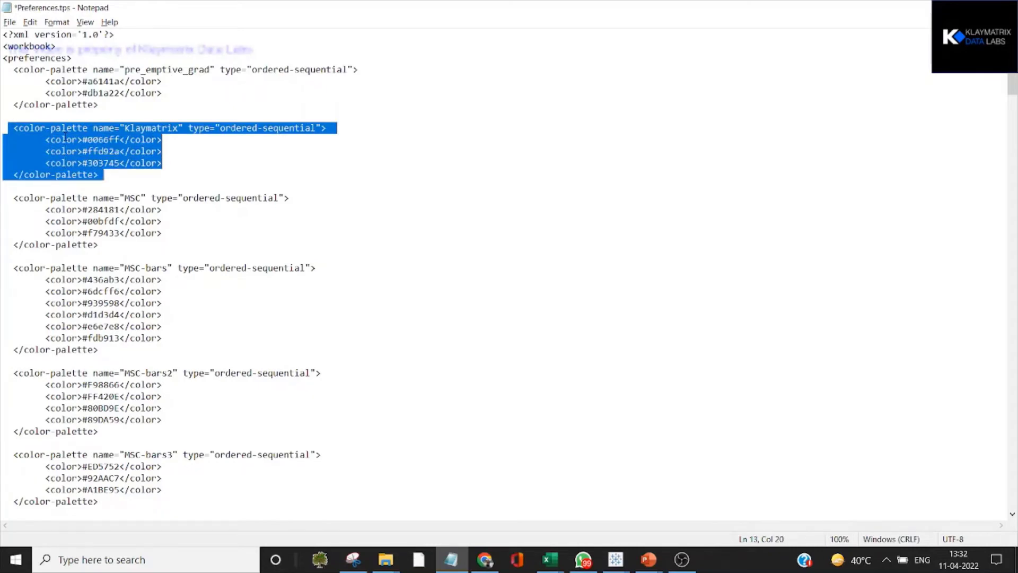
key(Delete)
Delete the whole MSC color-palette block, including its closing tag
key(Down)
key(Down)
key(shift+Down)
key(shift+Down)
key(shift+Down)
key(shift+Down)
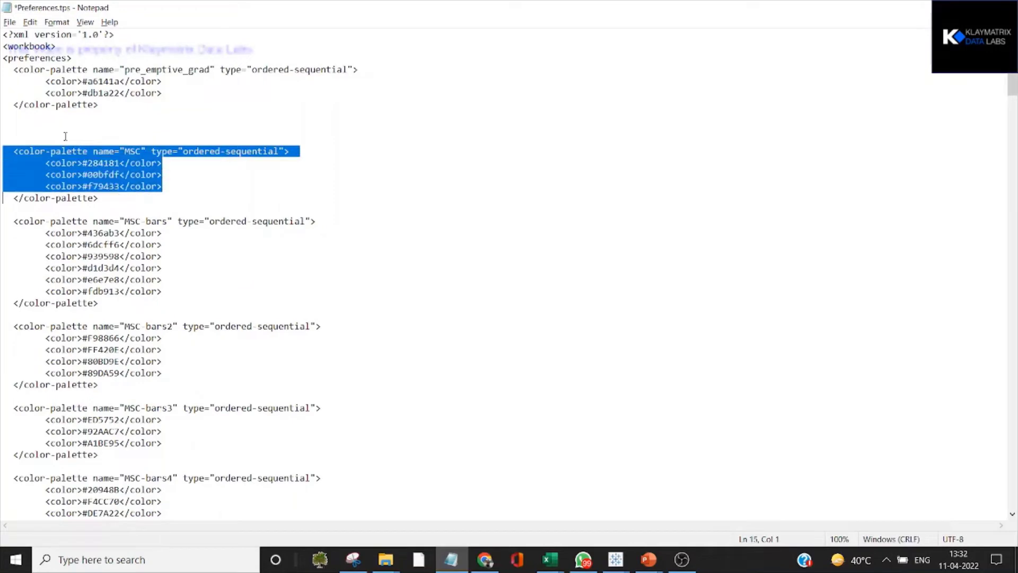
key(shift+Down)
key(Delete)
Delete every other palette above demo-seq, from pre_emptive_grad through demo-google-seq, keeping only demo-seq and demo-reg
key(Down)
key(shift+Down)
key(shift+Down)
key(shift+Down)
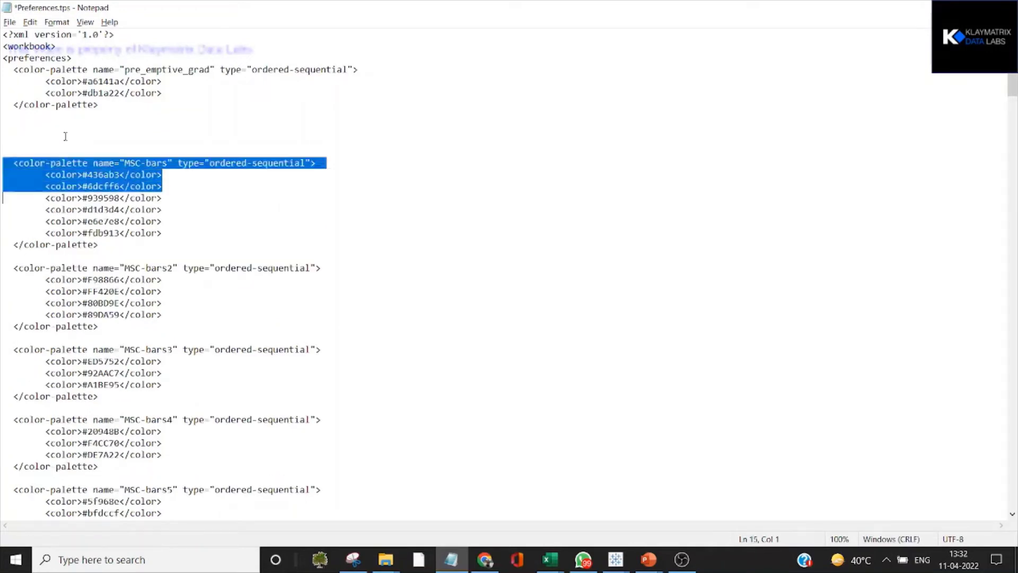
key(shift+Down)
key(shift+Down)
key(shift+Down)
key(shift+End)
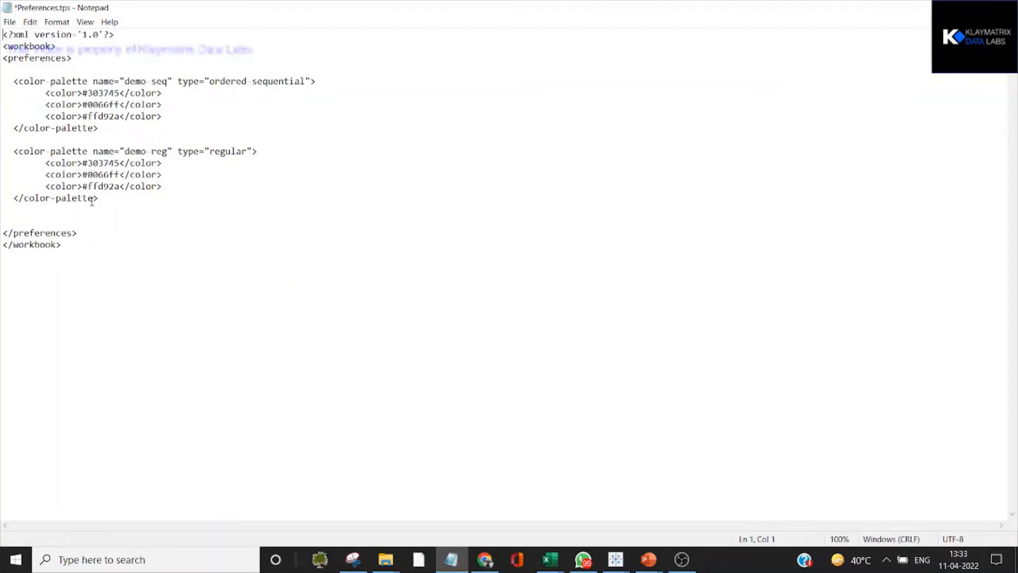
click(128, 201)
key(shift+Up)
key(shift+Up)
key(shift+Up)
key(shift+Up)
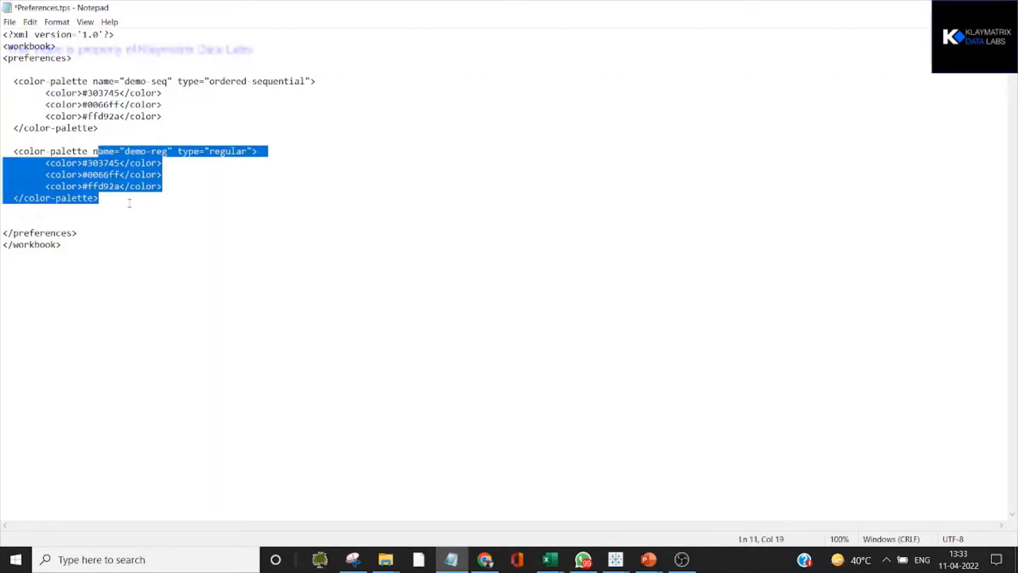
key(shift+Home)
key(ctrl+z)
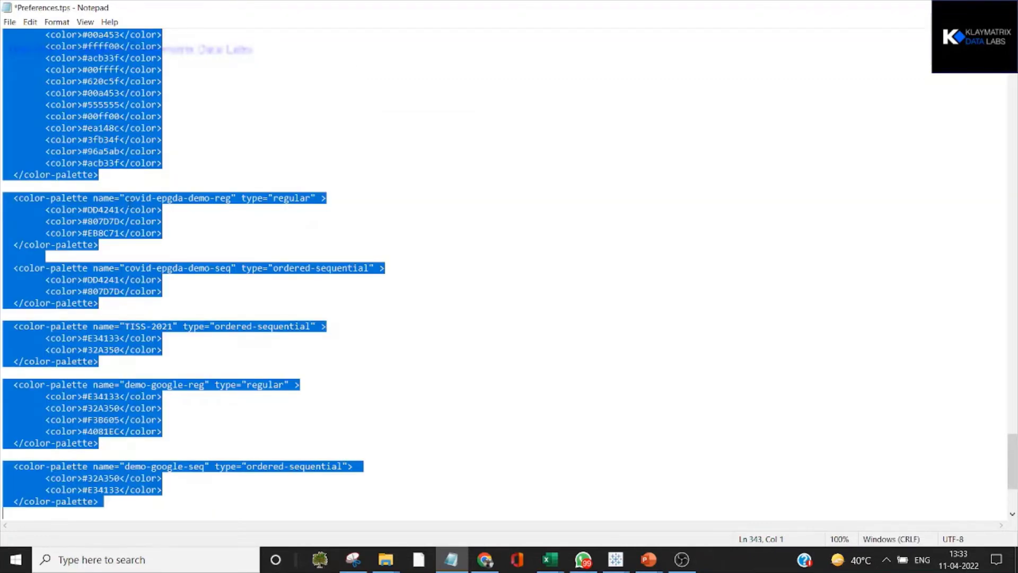
key(ctrl+z)
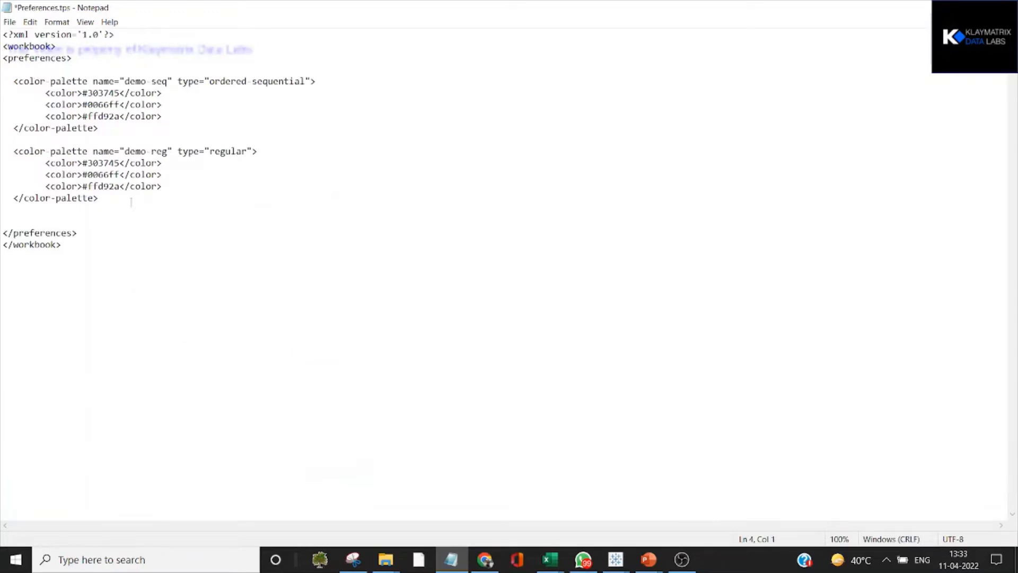
Copy the demo-reg palette block and remove it from the file
click(141, 198)
key(shift+Up)
key(shift+Up)
key(shift+Up)
key(shift+Up)
key(shift+Home)
key(ctrl+c)
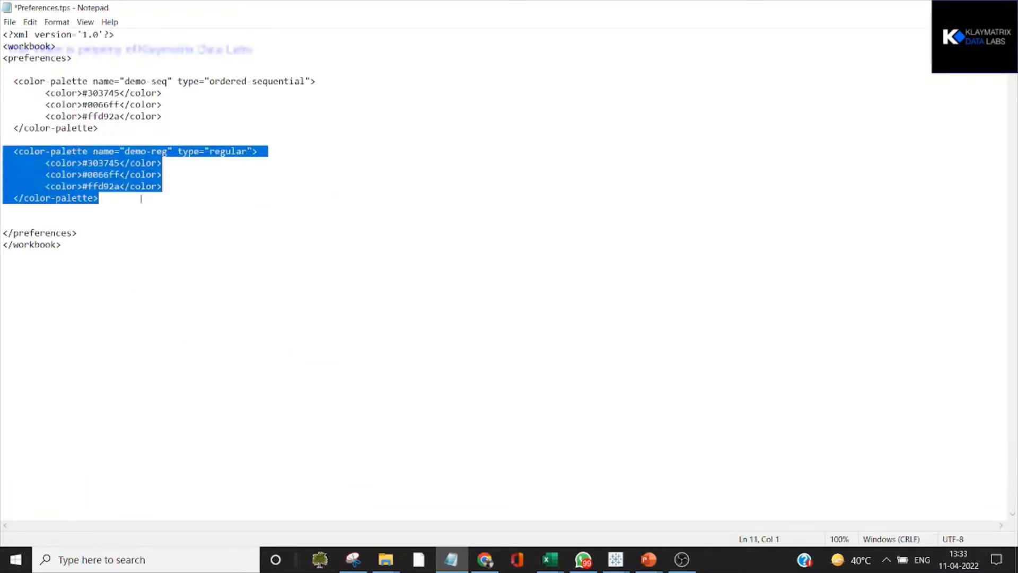
key(Delete)
Paste the copied demo-reg palette block back below the demo-seq block
key(Up)
key(Up)
key(Up)
key(Up)
key(Up)
key(Up)
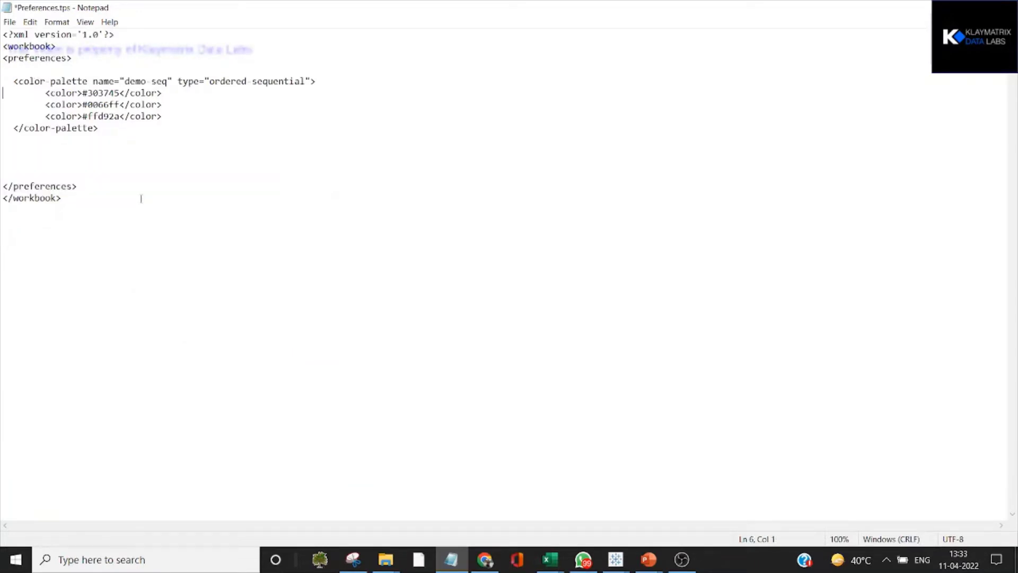
key(shift+Down)
key(shift+Down)
key(shift+Down)
key(shift+Down)
key(shift+Down)
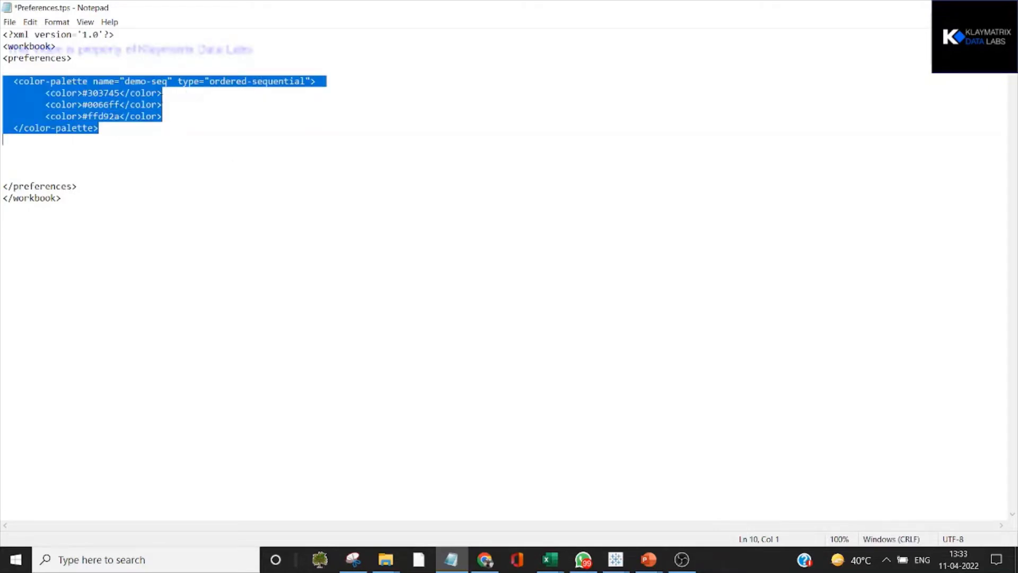
click(110, 152)
key(ctrl+v)
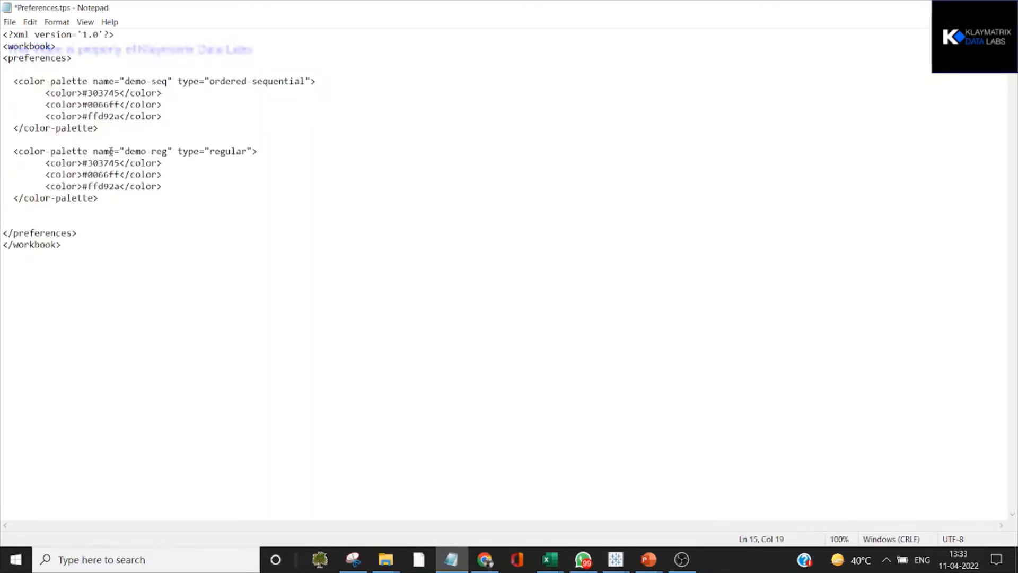
Paste a second copy of the demo-reg palette below the existing one, separated by blank lines
key(Return)
key(Return)
key(Return)
key(ctrl+v)
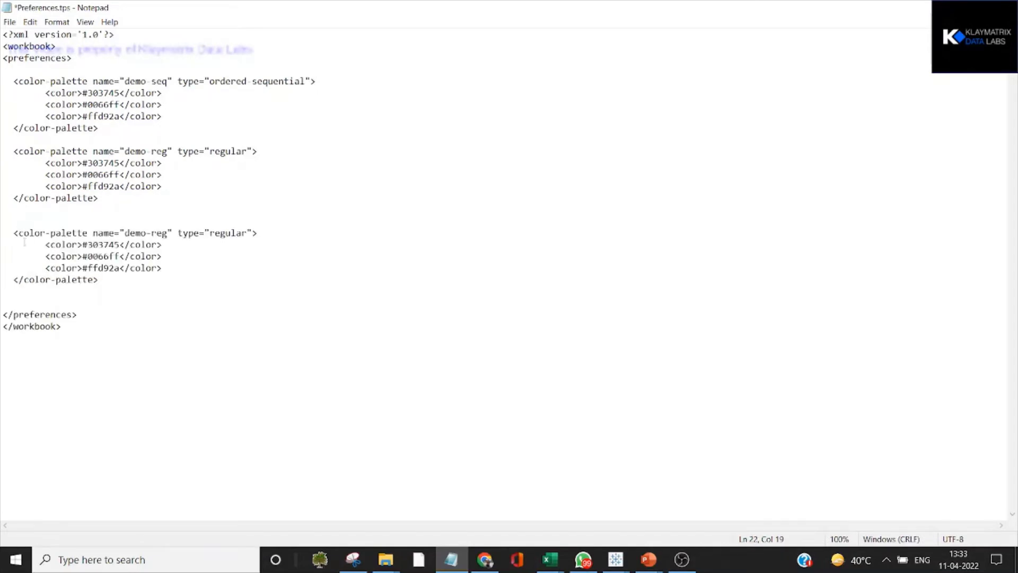
Rename the duplicated palette as demo_palette
click(158, 232)
key(shift+Left)
key(shift+Left)
key(shift+Left)
key(shift+Left)
key(shift+Left)
key(shift+Left)
key(shift+Left)
key(shift+Left)
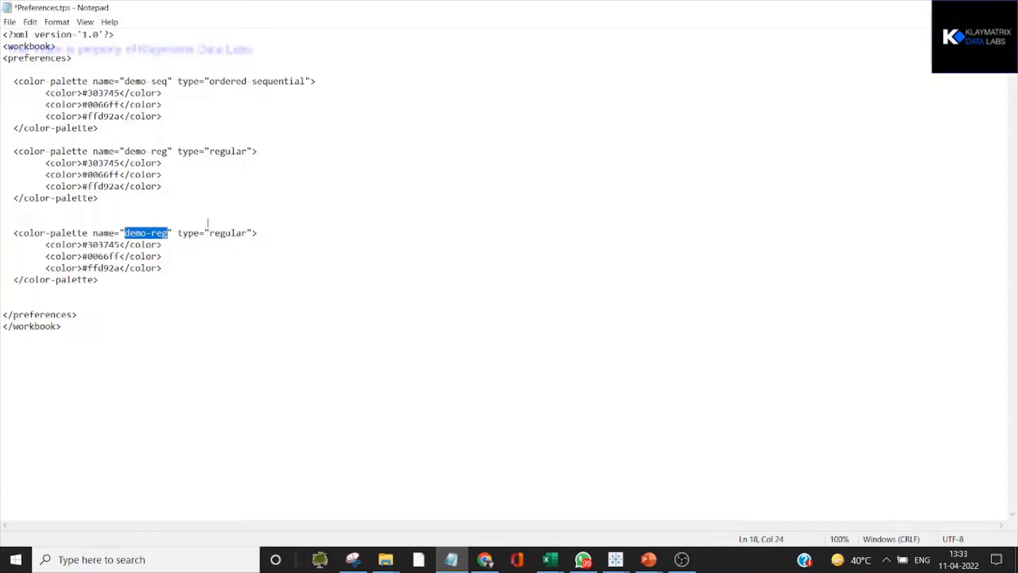
text(demo-p)
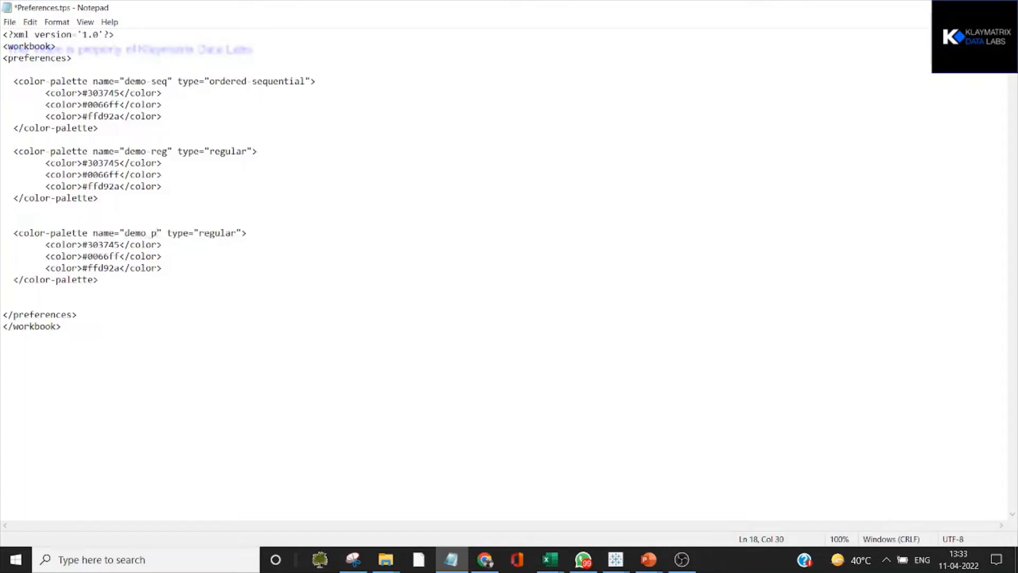
text(alett)
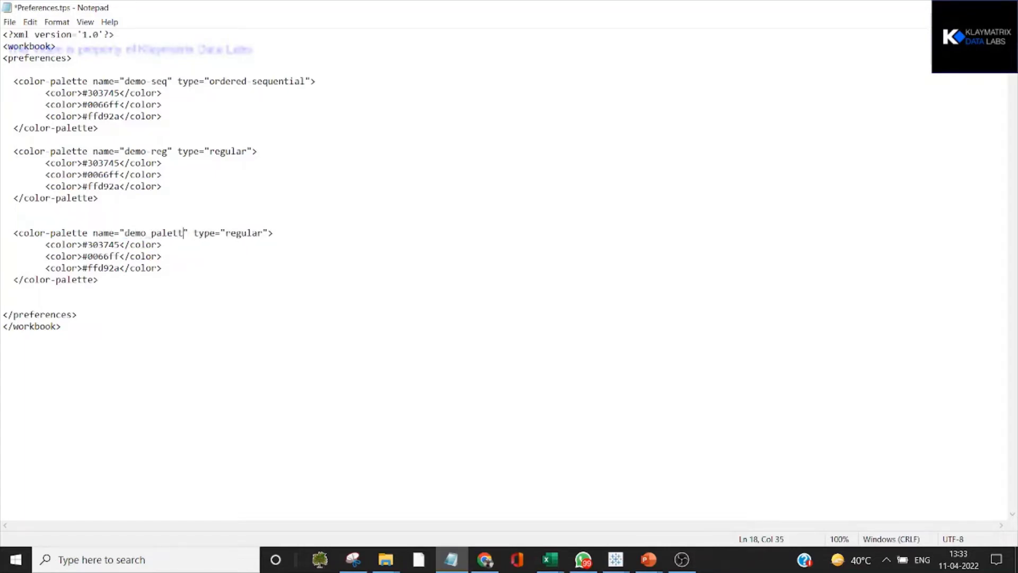
text(e)
Delete the whole demo_palette block and one leftover blank line
key(Home)
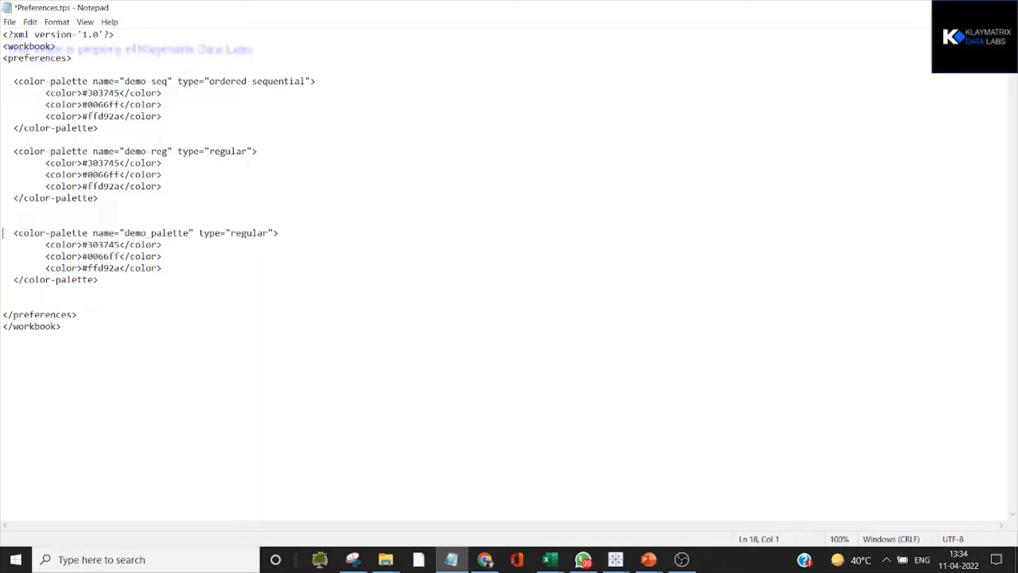
key(shift+Down)
key(shift+Down)
key(shift+Down)
key(shift+Down)
key(shift+Down)
key(BackSpace)
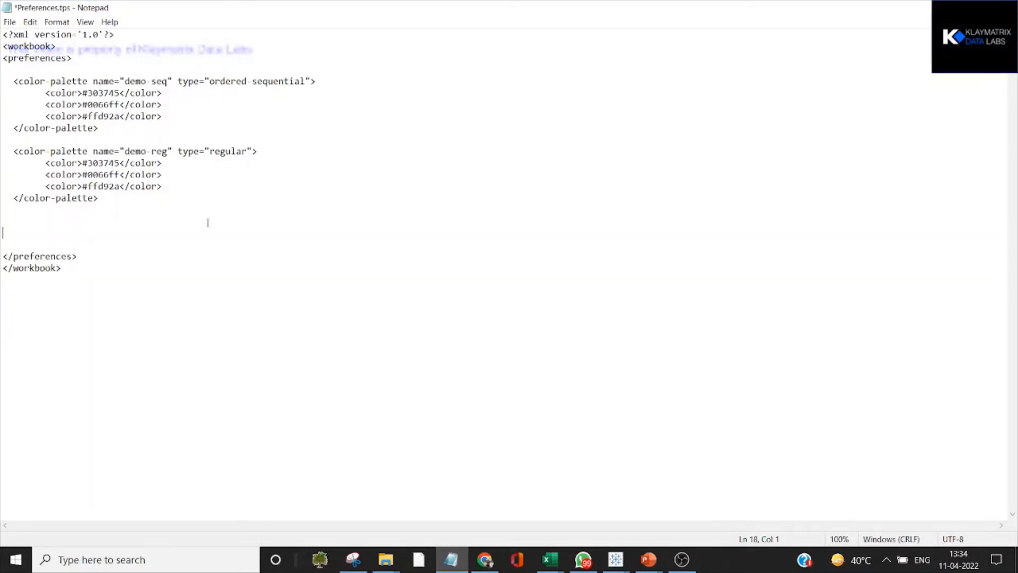
key(BackSpace)
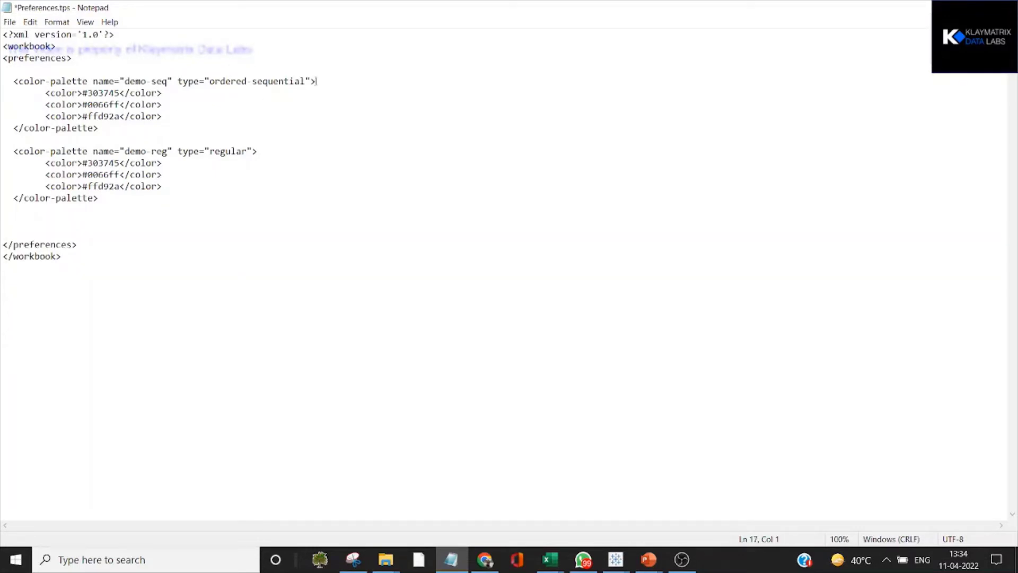
List the palette types Ordered-Diverging, regular and ordered-sequential on separate lines above the closing preferences tag
click(317, 80)
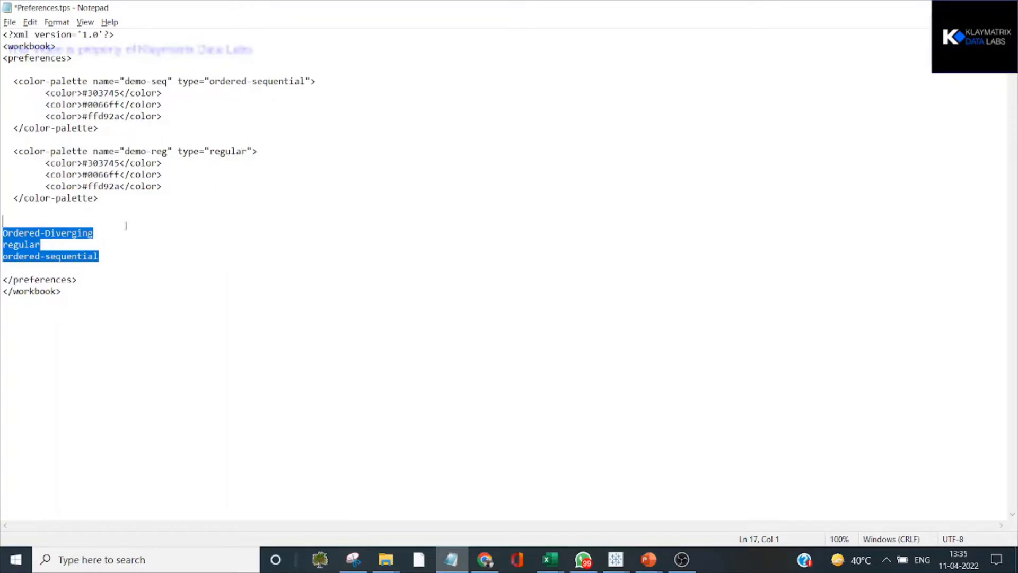
click(2, 419)
key(shift+Up)
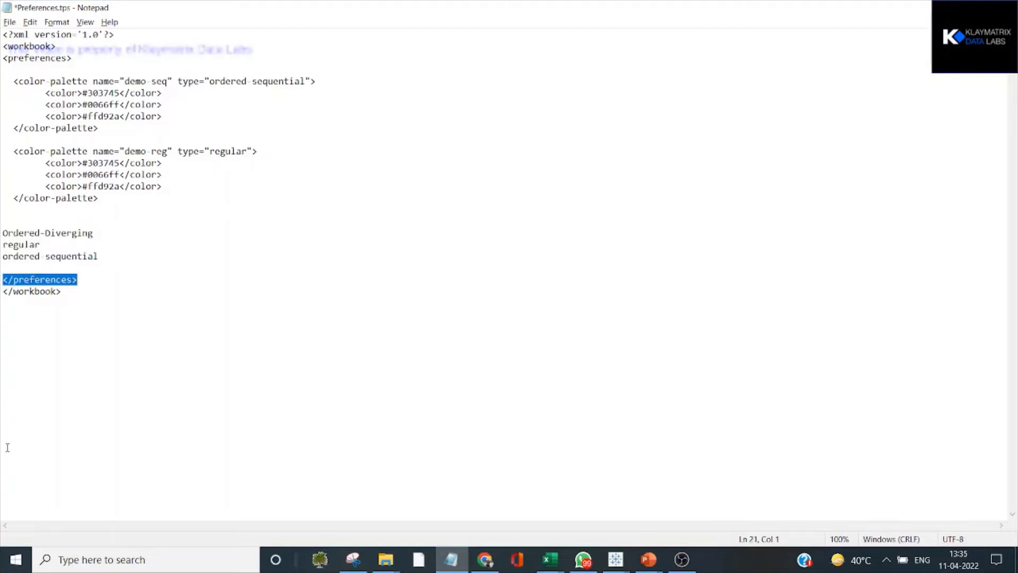
Delete the regular and ordered-sequential lines, keeping only the Ordered-Diverging line above the closing preferences tag
click(125, 257)
key(shift+Up)
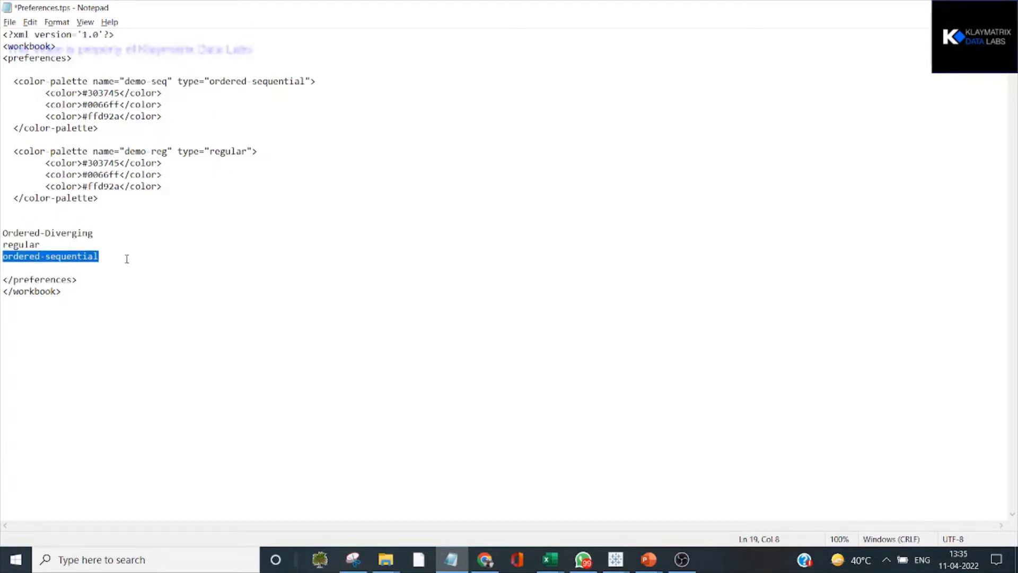
key(shift+Up)
key(shift+Down)
key(shift+Home)
key(Delete)
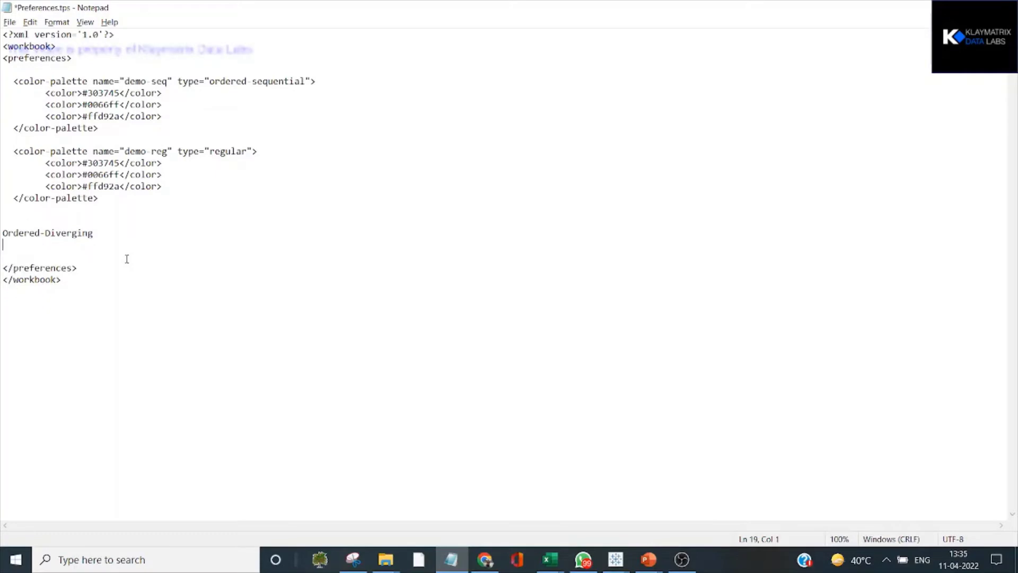
Duplicate the whole demo-reg palette block below the original, keeping blank lines between it and the Ordered-Diverging text
key(Up)
key(Up)
key(Up)
key(Up)
key(Up)
key(Up)
key(Up)
key(Up)
key(shift+Down)
key(shift+Down)
key(shift+Down)
key(shift+Down)
key(shift+Down)
key(ctrl+c)
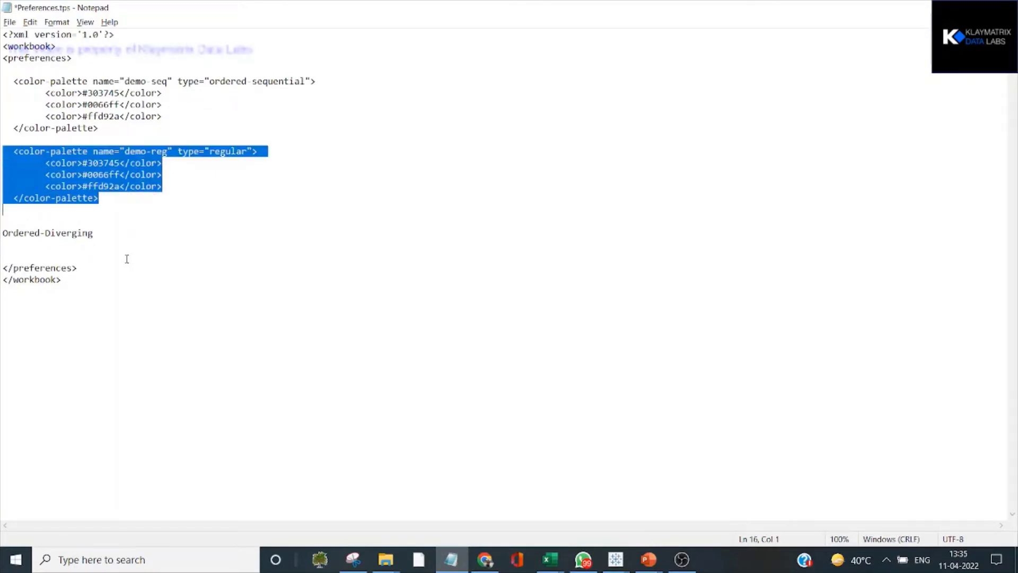
key(Down)
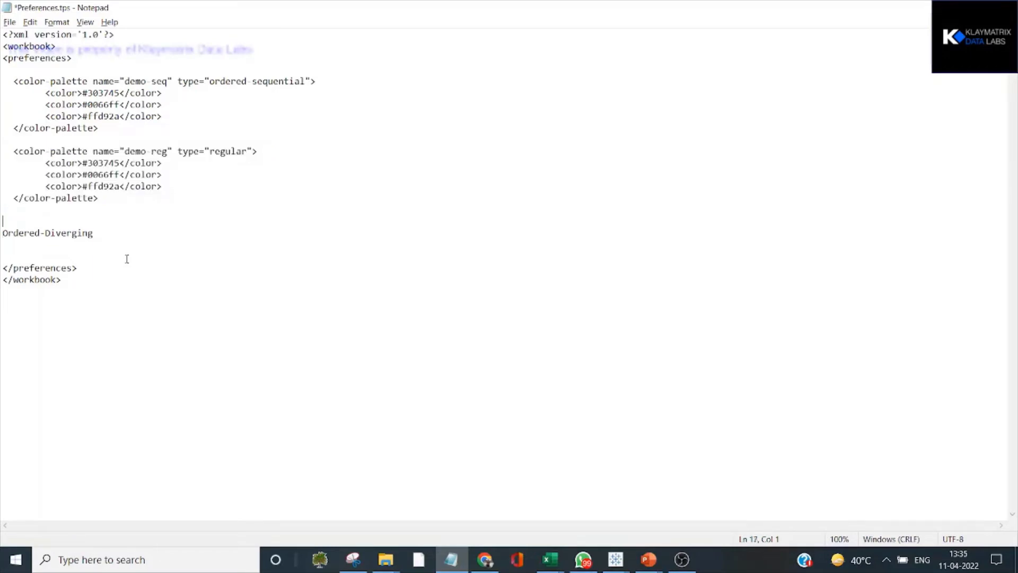
key(Return)
key(Return)
key(Up)
key(Up)
key(ctrl+v)
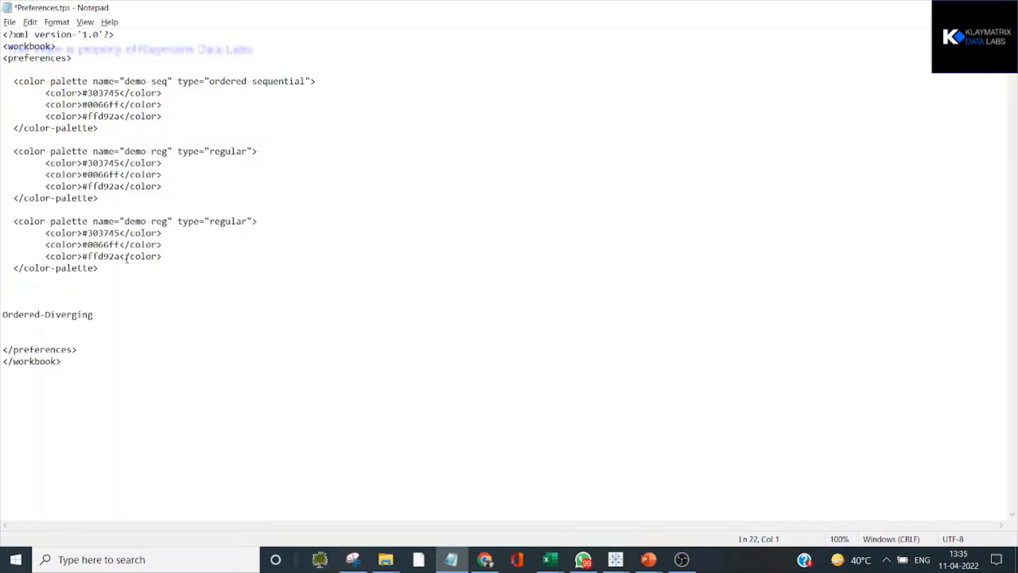
Move the Ordered-Diverging text into the type attribute of the duplicated palette, replacing regular
click(120, 313)
key(shift+Home)
key(ctrl+c)
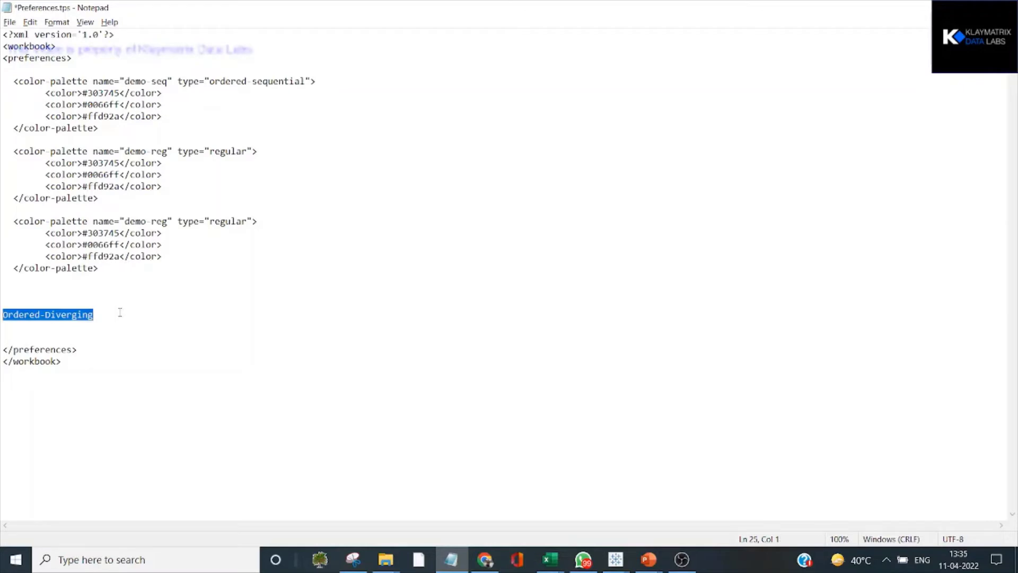
key(Delete)
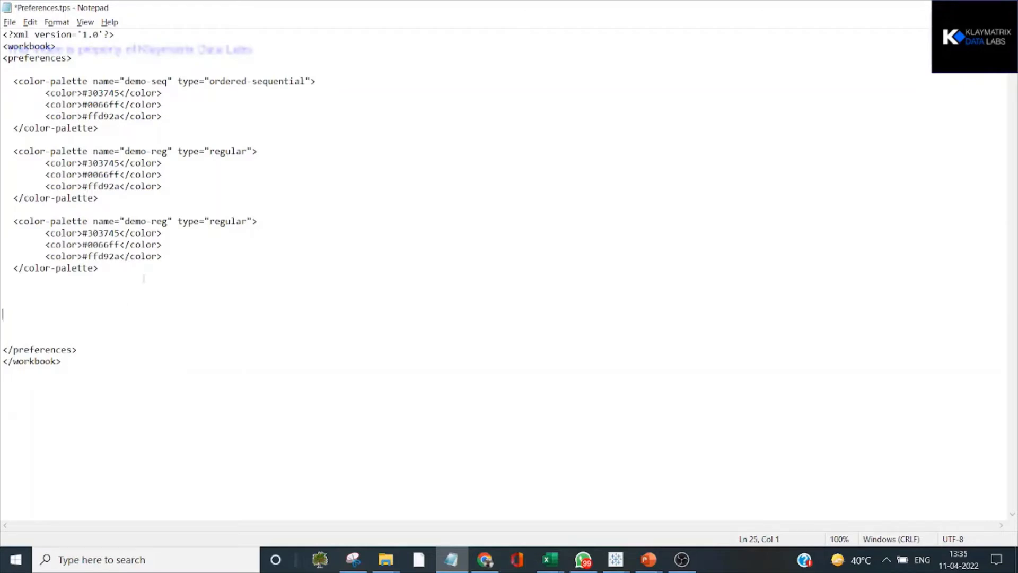
click(248, 223)
key(shift+Left)
key(shift+Left)
key(shift+Left)
key(shift+Left)
key(shift+Left)
key(shift+Left)
key(shift+Left)
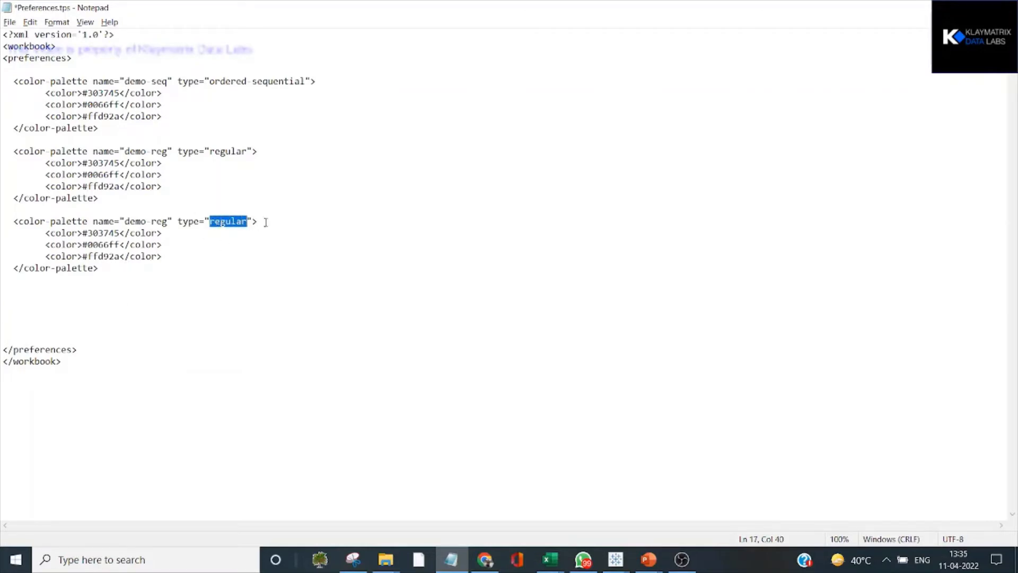
key(ctrl+v)
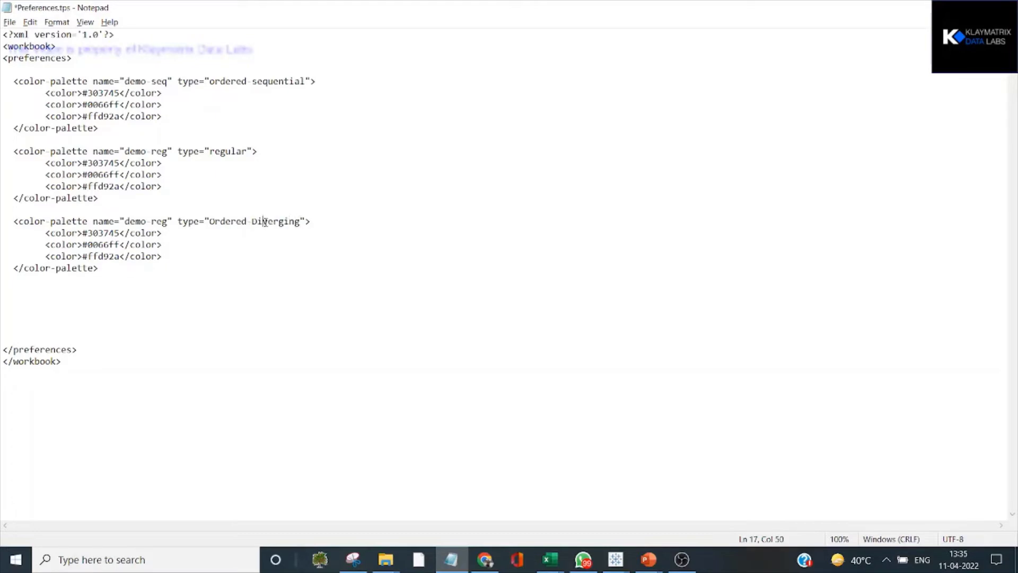
Change the duplicated palette's type to lowercase ordered-diverging
key(Left)
key(BackSpace)
text(d)
key(BackSpace)
text(o)
Rename the duplicated palette as demo-ord-diverg
key(Left)
key(BackSpace)
key(BackSpace)
key(BackSpace)
text(Ord)
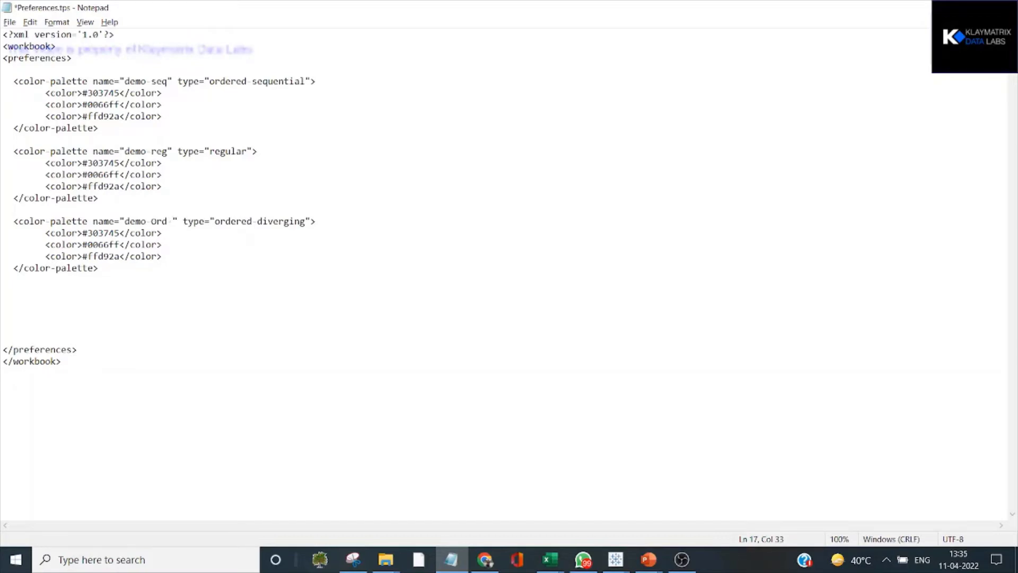
key(BackSpace)
key(BackSpace)
key(BackSpace)
key(BackSpace)
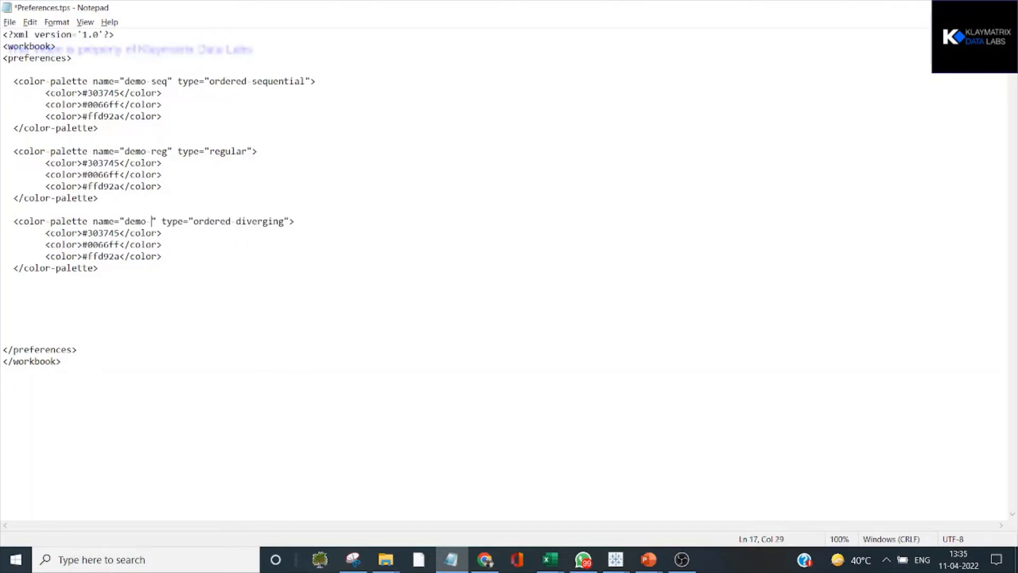
text(ord d)
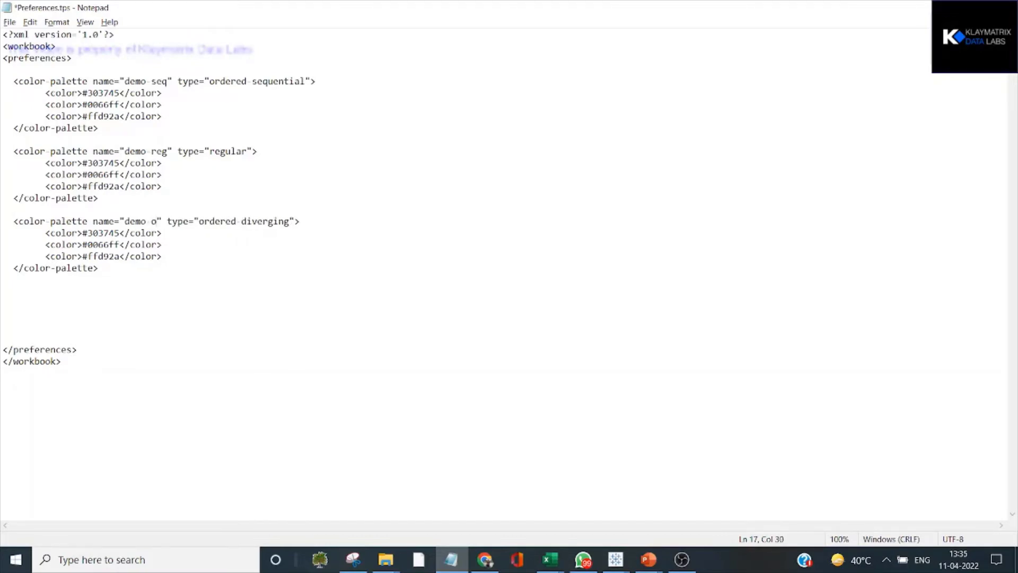
text(ive)
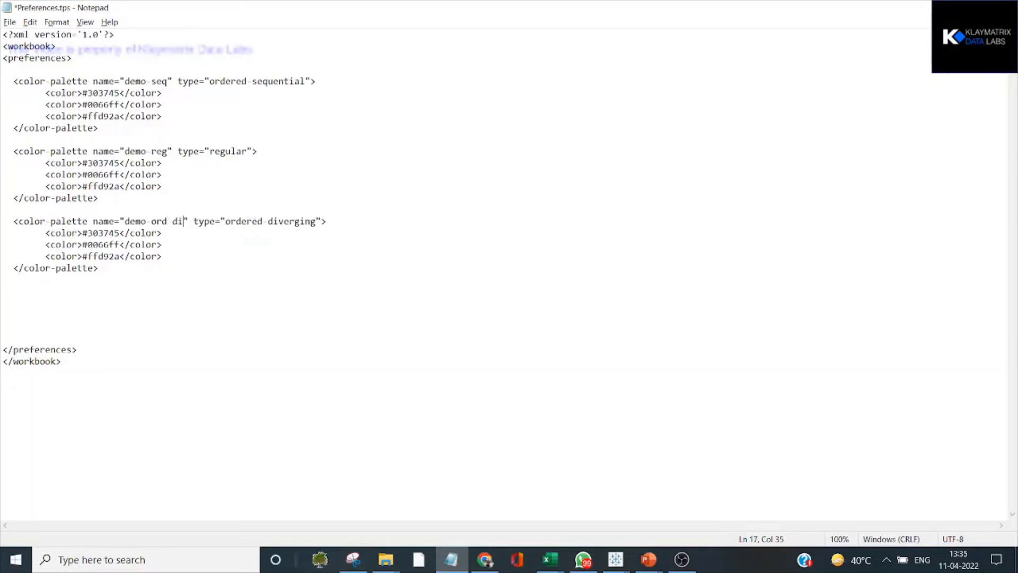
text(rg)
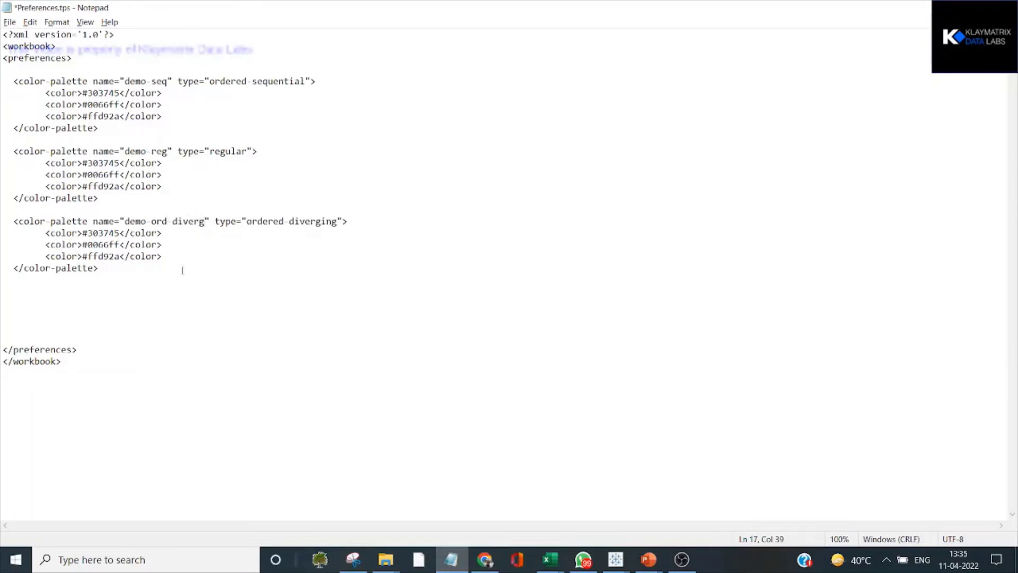
Remove the #ffd92a color line from the demo-ord-diverg palette, leaving no empty line
click(171, 256)
key(shift+Home)
key(Delete)
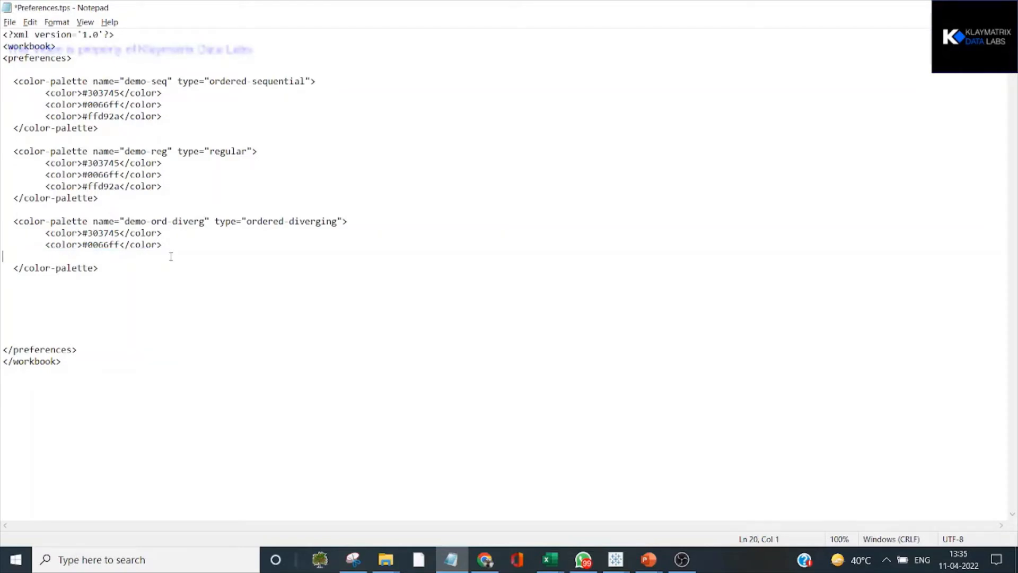
key(BackSpace)
key(shift+Up)
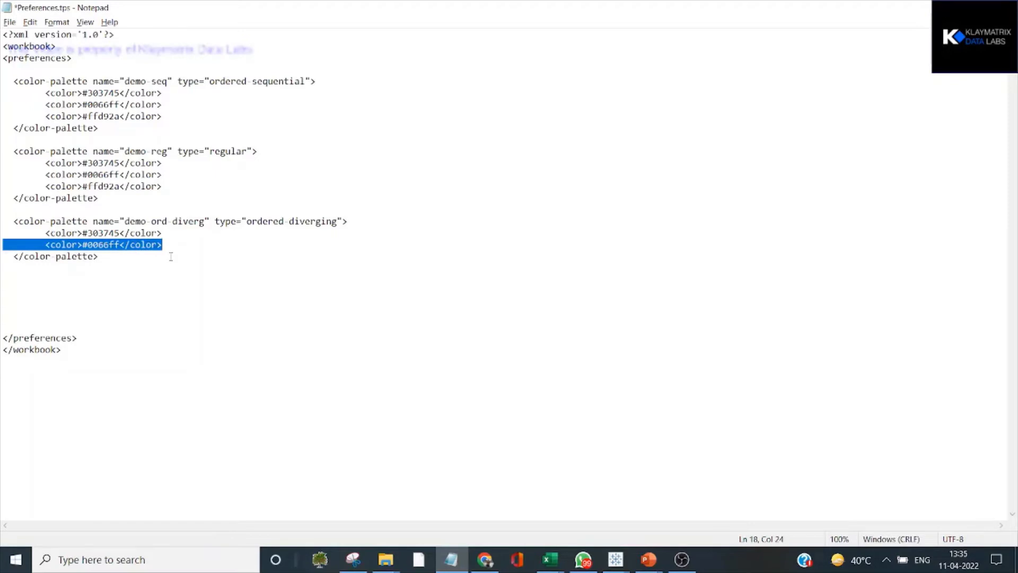
key(shift+Up)
key(shift+Down)
key(shift+Down)
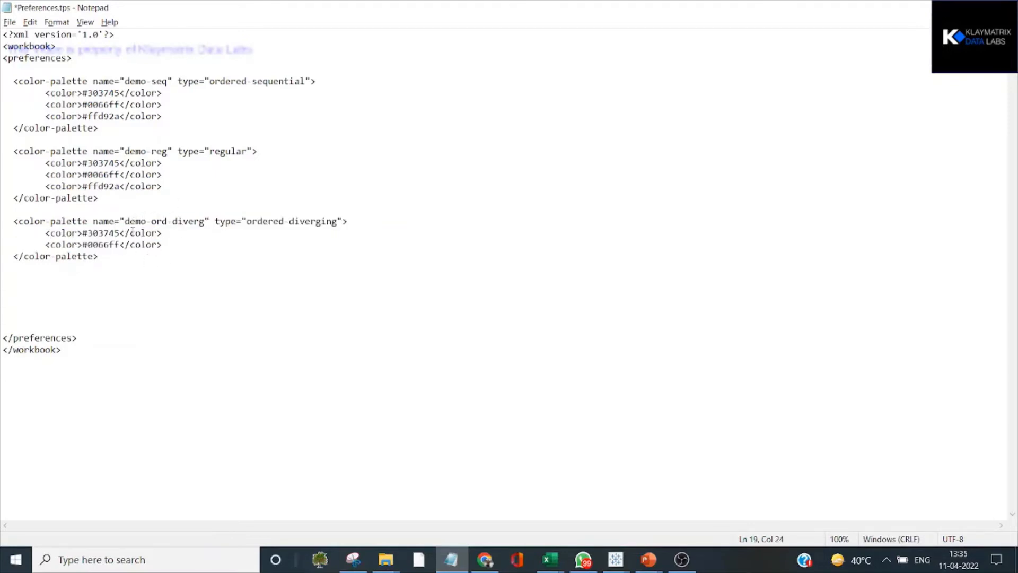
Replace the first hex code in the demo-ord-diverg palette with blank spaces
click(88, 232)
key(Left)
key(shift+Right)
key(shift+Right)
key(shift+Right)
key(shift+Right)
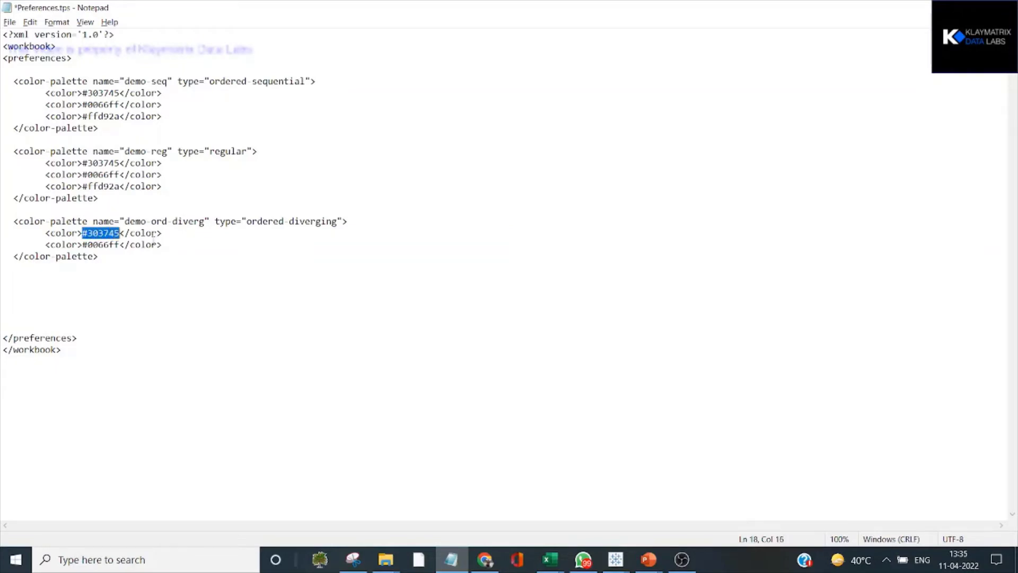
key(BackSpace)
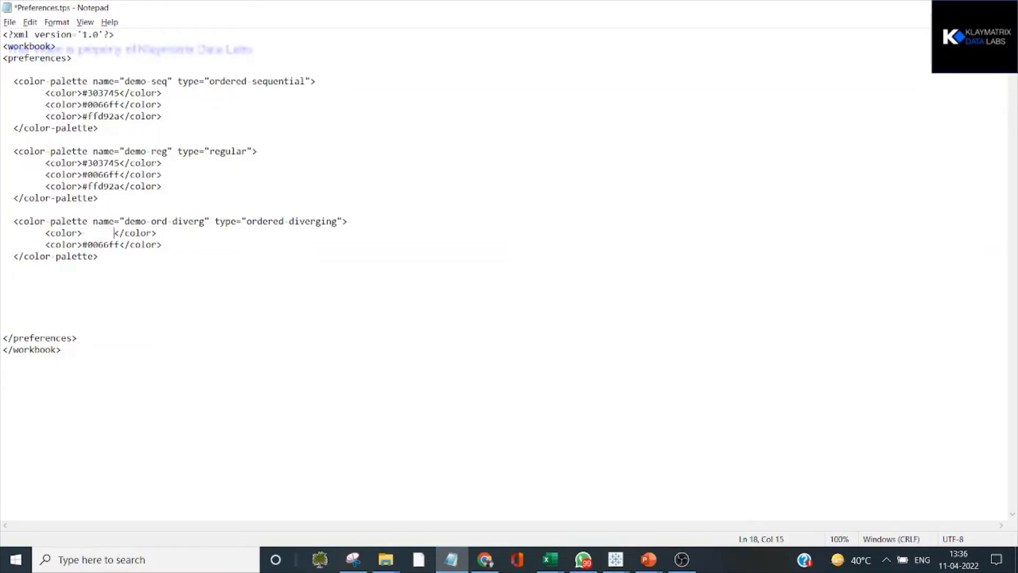
Enter #303745 as the first color of the demo-ord-diverg palette and remove the extra spaces around it
key(shift+End)
key(Left)
key(Left)
key(Left)
key(Left)
key(Left)
key(Left)
key(shift+Home)
key(Right)
text(#303745)
key(shift+Right)
key(shift+Right)
key(shift+Right)
key(shift+Right)
key(shift+Right)
key(shift+Right)
key(shift+Right)
key(shift+Right)
key(shift+Right)
key(shift+Right)
key(shift+Right)
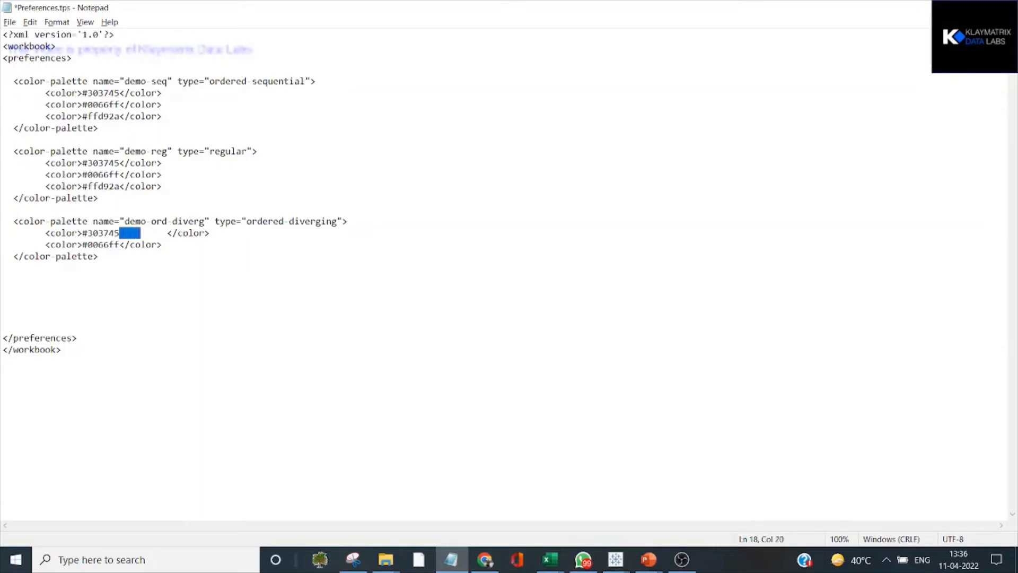
key(shift+Left)
key(shift+Left)
key(Delete)
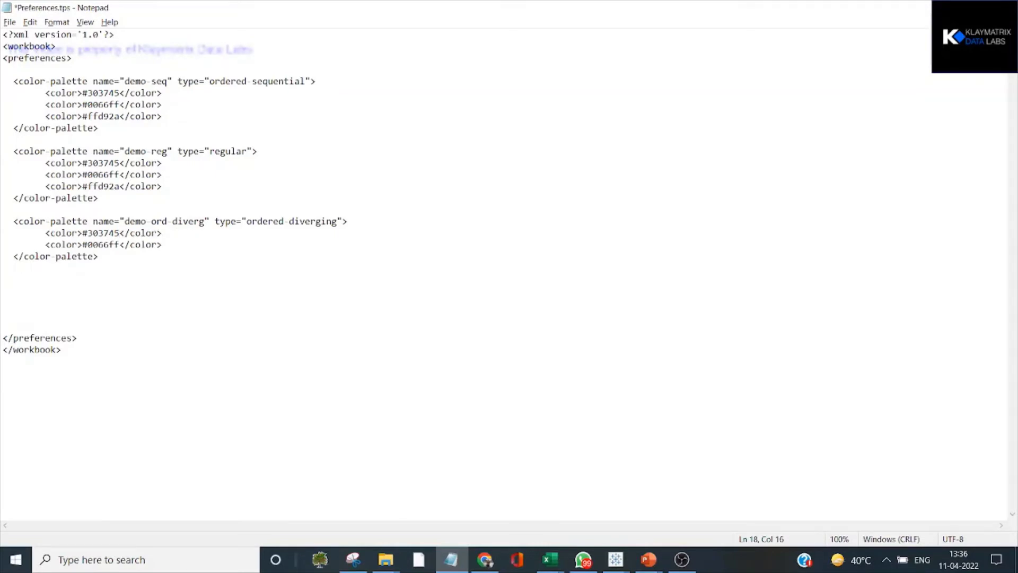
Insert blank lines below the #0066ff color of demo-ord-diverg and paste two copies of that color line there
click(198, 239)
key(shift+Home)
key(ctrl+c)
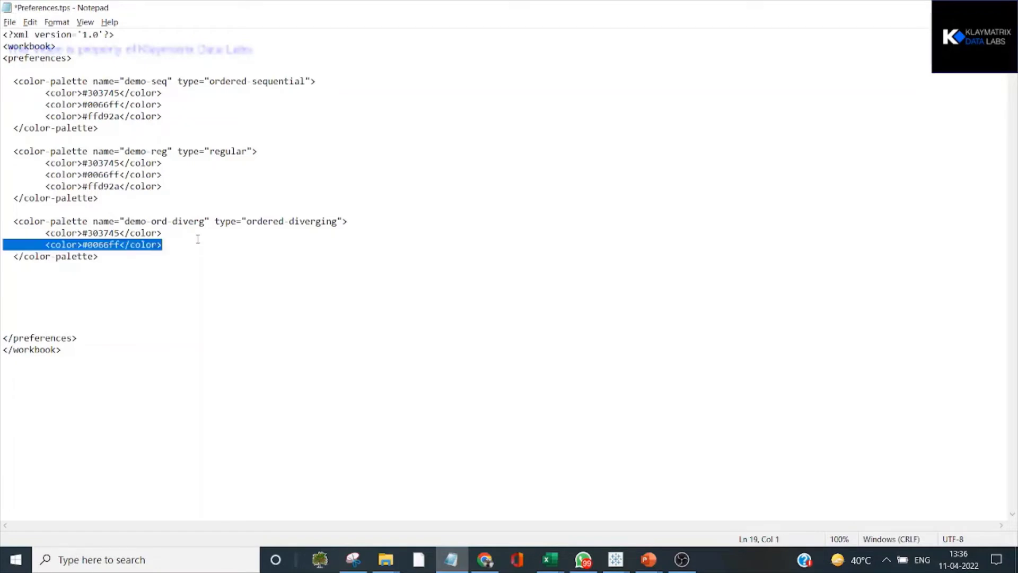
key(End)
key(Return)
key(Return)
key(Return)
key(Return)
key(Return)
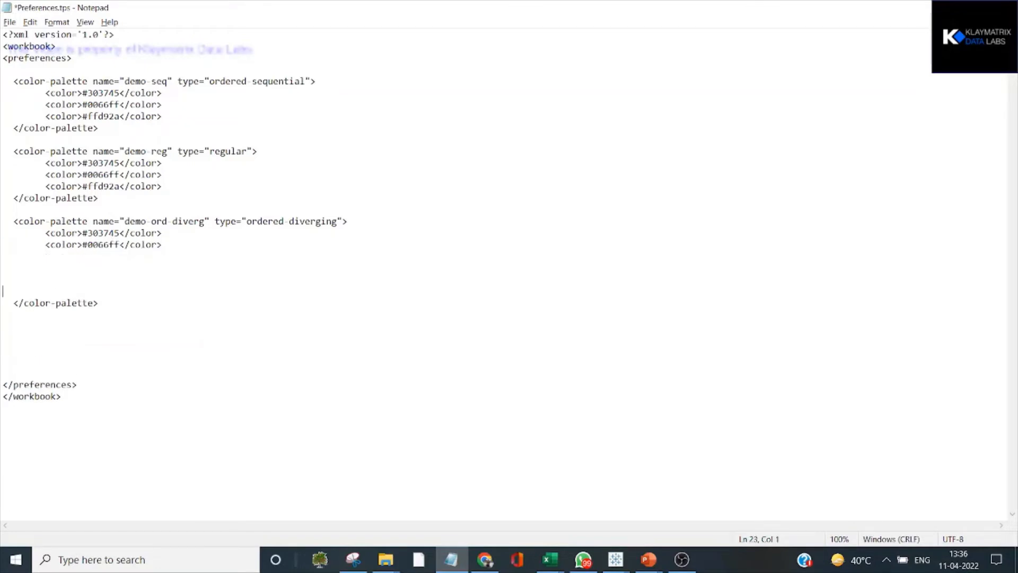
key(Up)
key(Up)
key(Up)
key(Up)
key(ctrl+v)
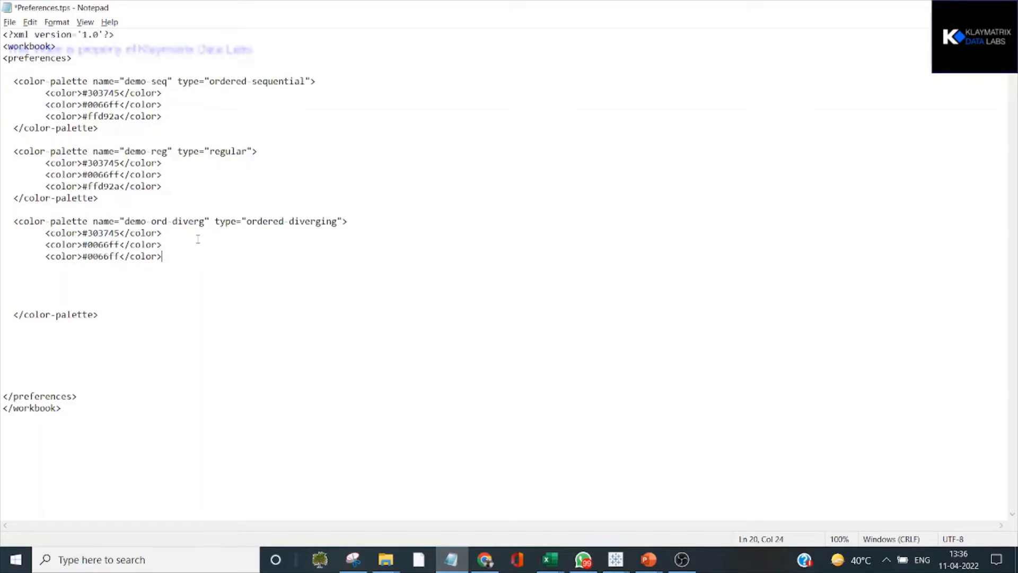
key(Down)
key(ctrl+v)
key(Home)
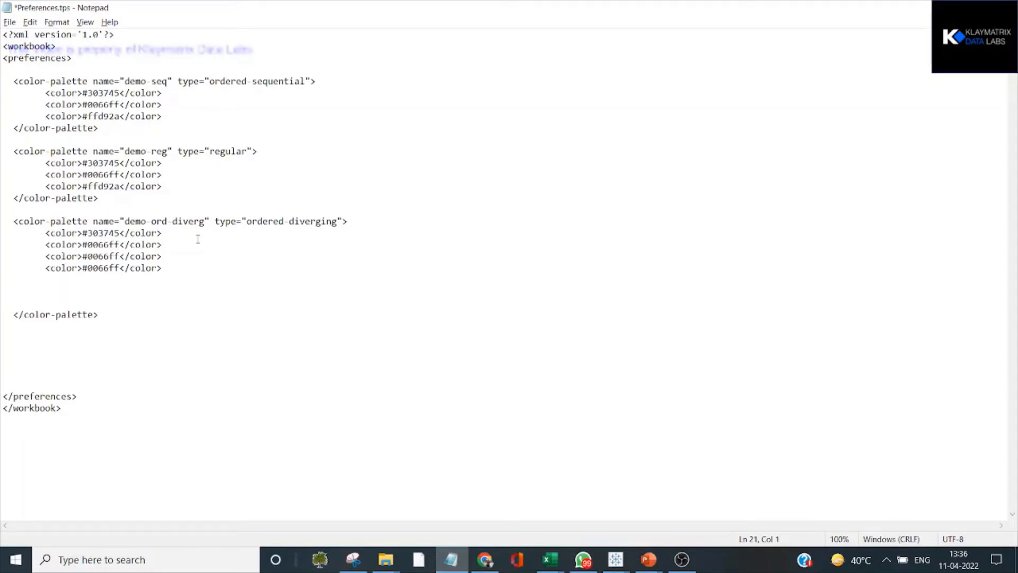
Set the third color of the demo-ord-diverg palette to #ffffff
key(shift+Right)
key(Up)
key(shift+Left)
key(Up)
key(shift+Right)
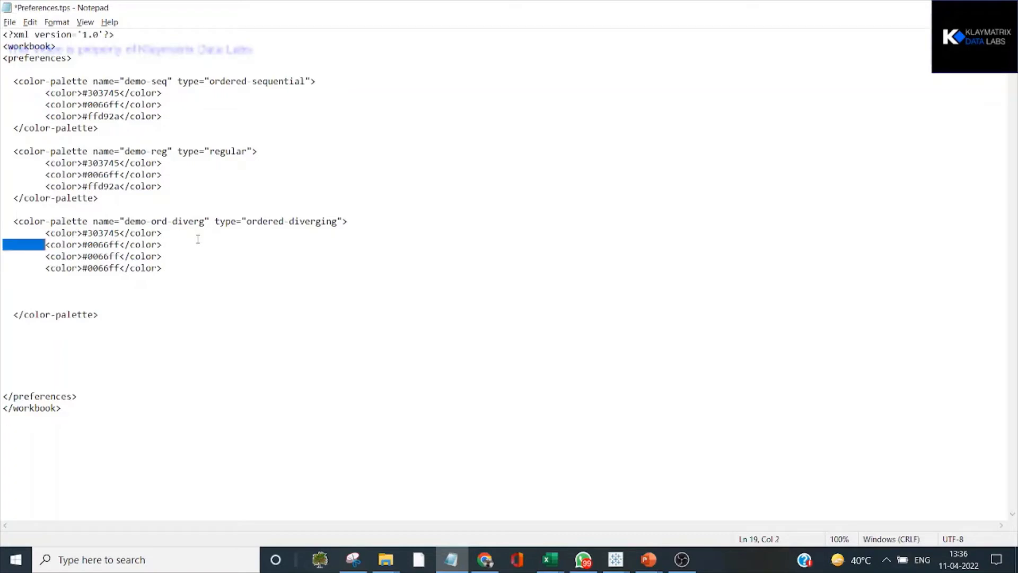
key(Down)
key(Down)
key(Up)
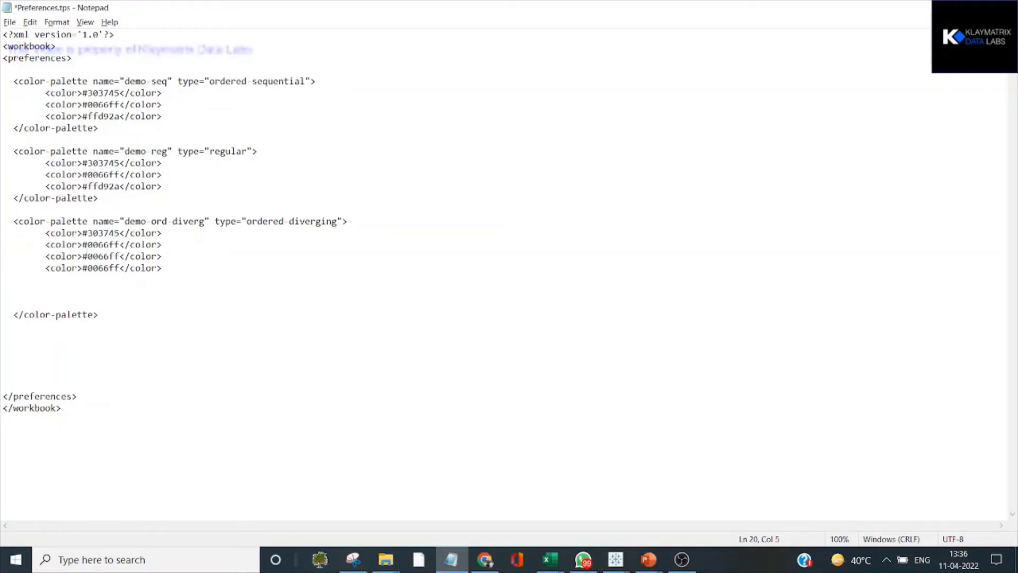
key(Right)
key(Right)
key(Right)
key(Right)
key(Right)
key(Right)
key(Right)
key(Right)
key(Right)
key(Right)
key(Right)
key(shift+Left)
key(shift+Left)
key(shift+Left)
key(shift+Left)
key(shift+Left)
key(shift+Left)
key(shift+Left)
key(BackSpace)
text(#ffffff)
key(Down)
key(Up)
key(Home)
key(shift+Down)
key(shift+Down)
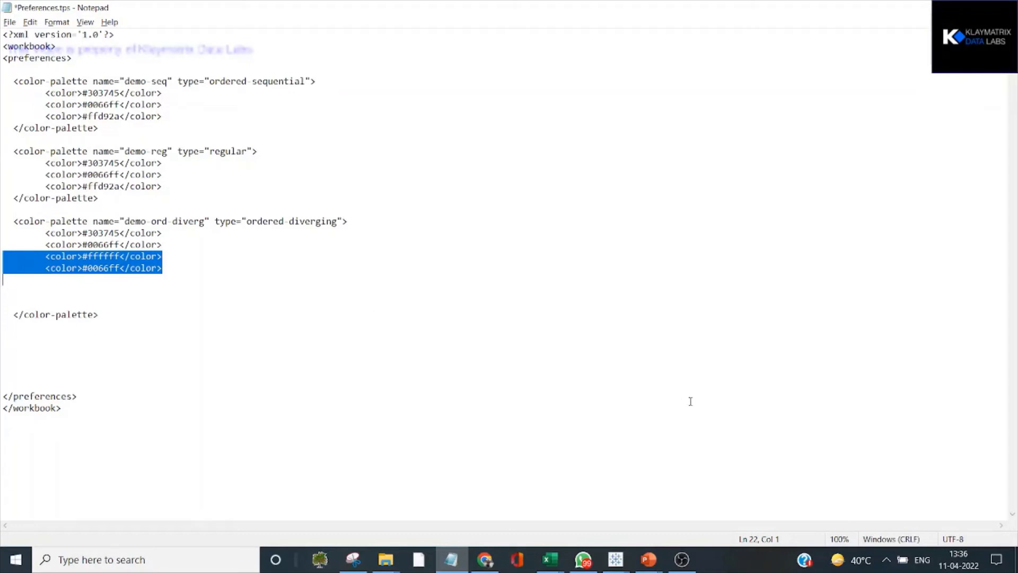
Switch to the PowerPoint slide show at the Picking Hex Codes slide
click(648, 559)
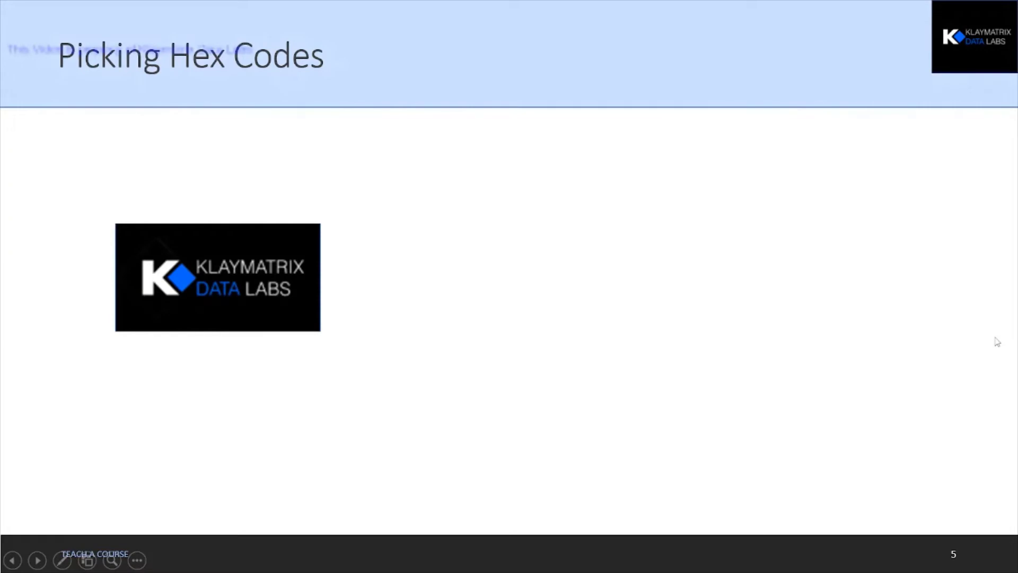
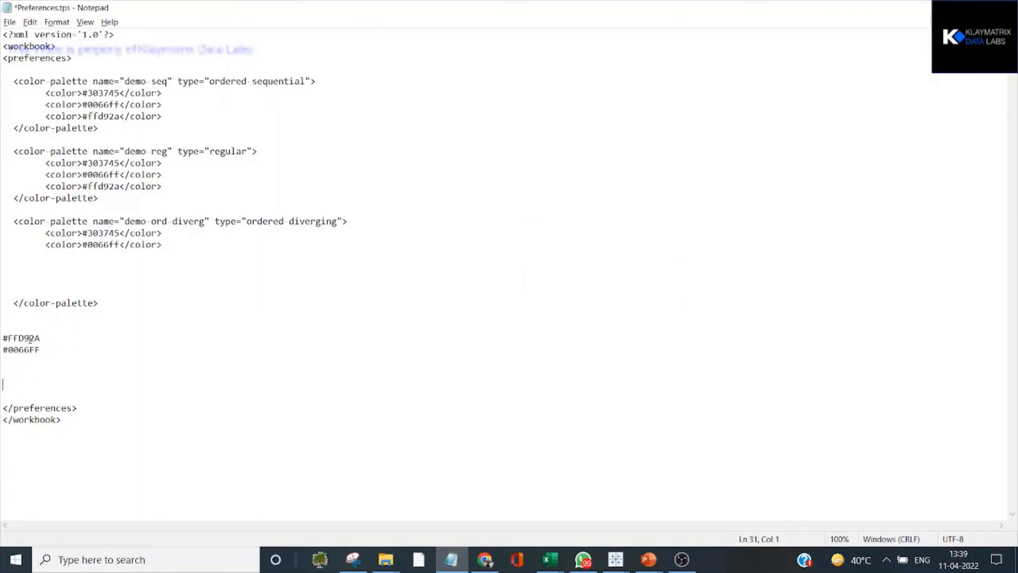
Move the #FFD92A code from below the palette into the first color of demo-ord-diverg, replacing #303745
click(41, 337)
key(shift+Home)
key(ctrl+x)
click(120, 233)
key(shift+Left)
key(shift+Left)
key(shift+Left)
key(shift+Left)
key(shift+Left)
key(shift+Left)
key(shift+Left)
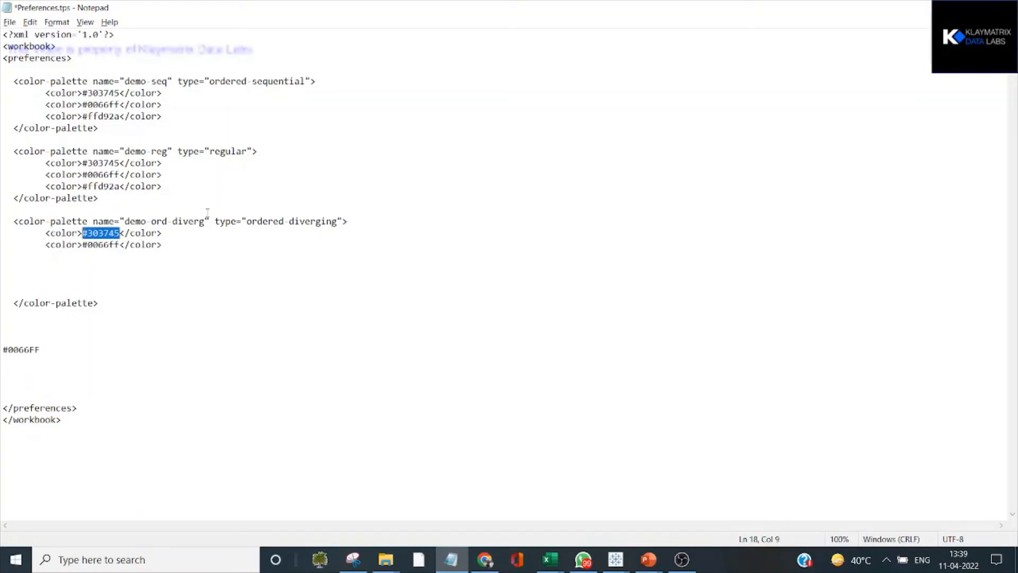
key(ctrl+v)
key(shift+Home)
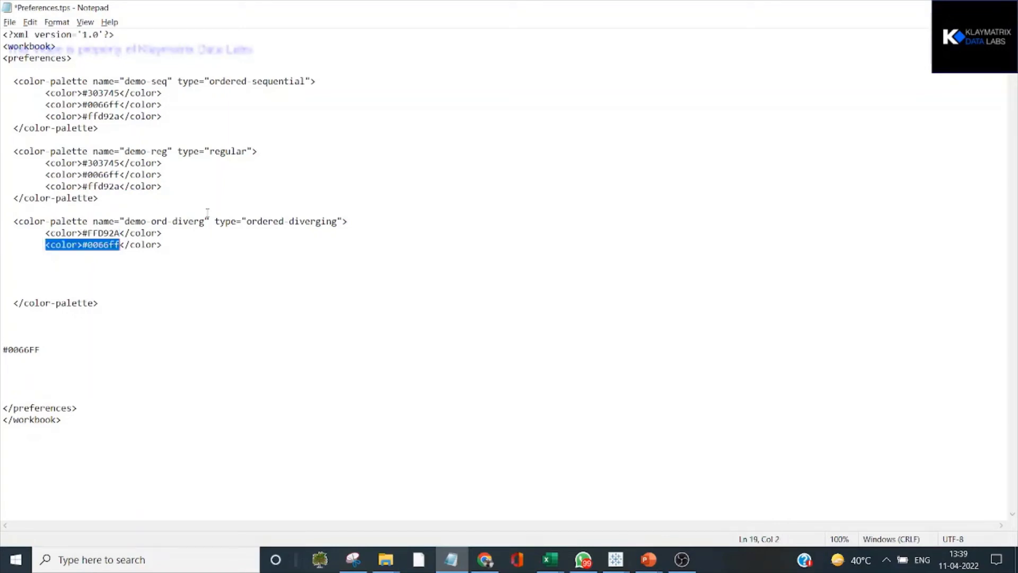
Move the #0066FF code from below the palette into the second color of demo-ord-diverg, replacing #0066ff
key(shift+End)
key(shift+Left)
key(shift+Left)
key(shift+Left)
key(shift+Left)
key(shift+Left)
key(shift+Left)
key(shift+Left)
key(shift+Left)
key(shift+Left)
key(shift+Left)
key(shift+Left)
key(shift+Left)
key(shift+Left)
key(shift+Left)
key(shift+Left)
key(Delete)
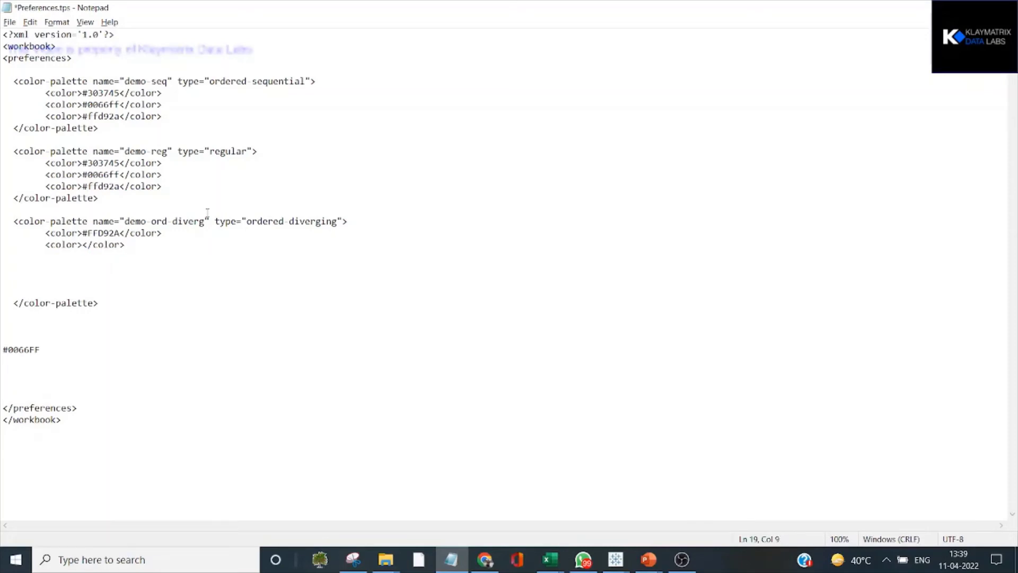
click(39, 352)
key(shift+Home)
key(ctrl+x)
key(ctrl+v)
Remove the blank lines inside the demo-ord-diverg palette and the extra ones between it and the closing preferences tag
key(Down)
key(Down)
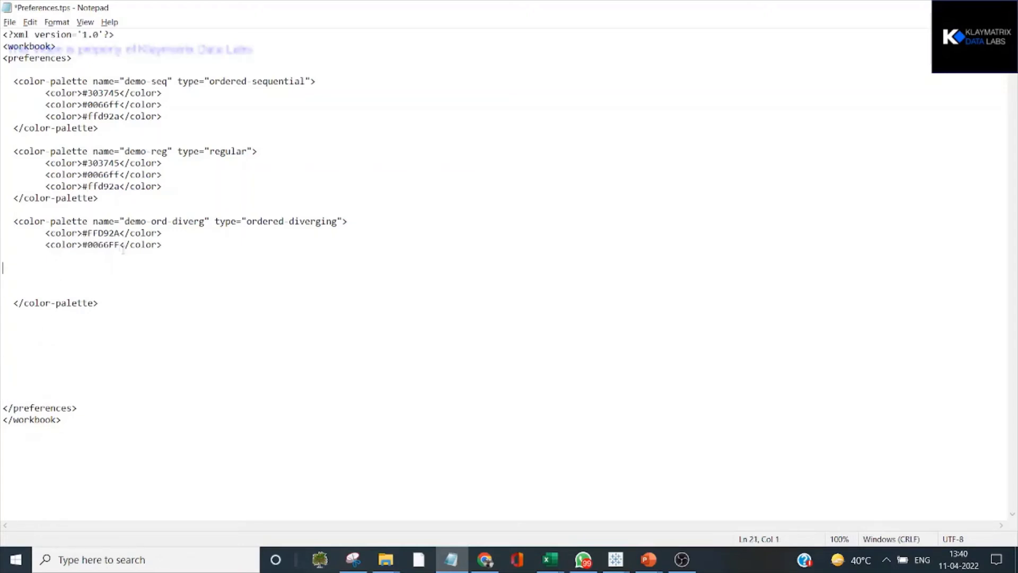
key(Delete)
key(Delete)
key(Delete)
key(Up)
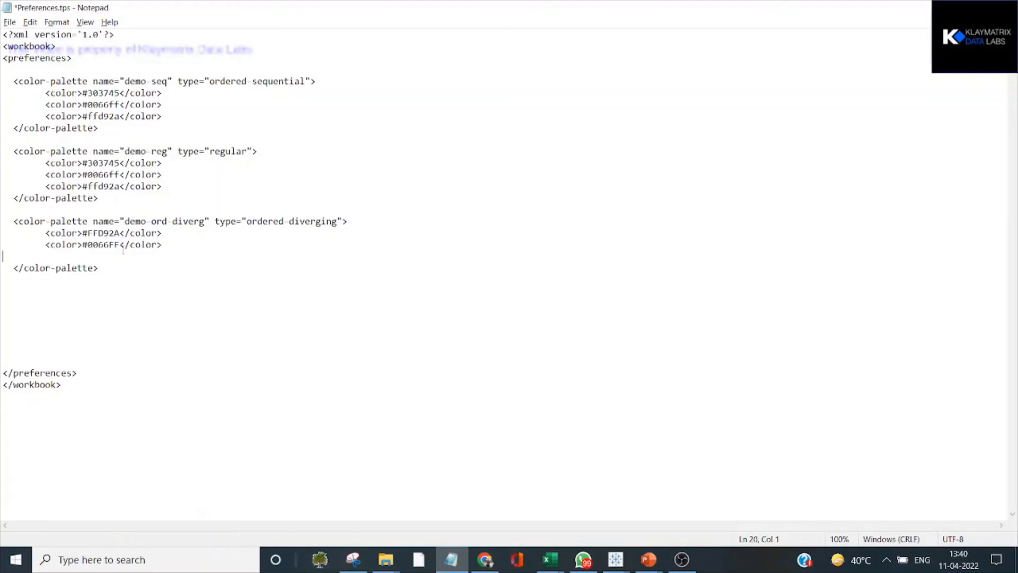
key(Delete)
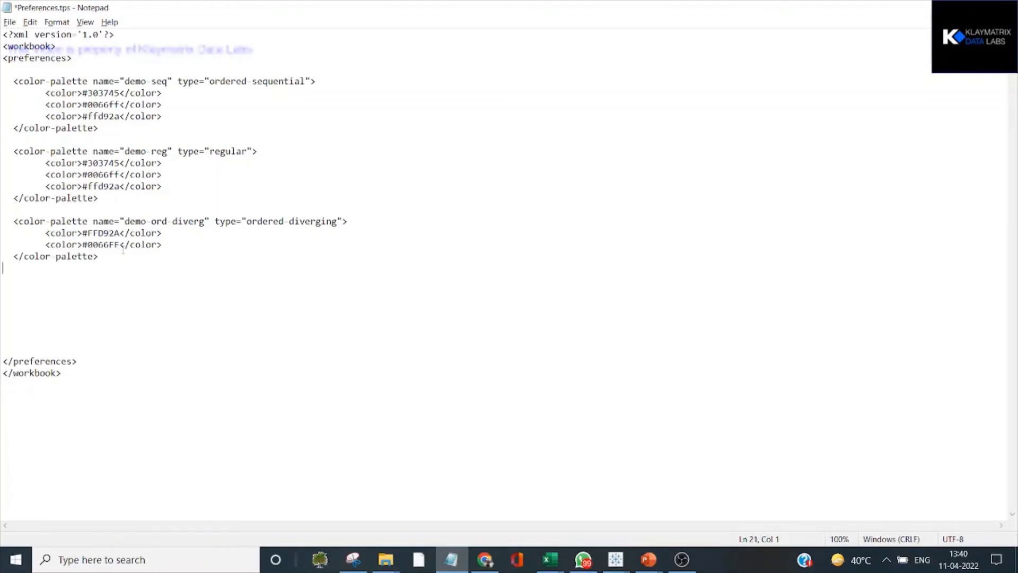
key(Delete)
key(Delete)
key(Delete)
key(Delete)
key(Delete)
key(Delete)
key(Delete)
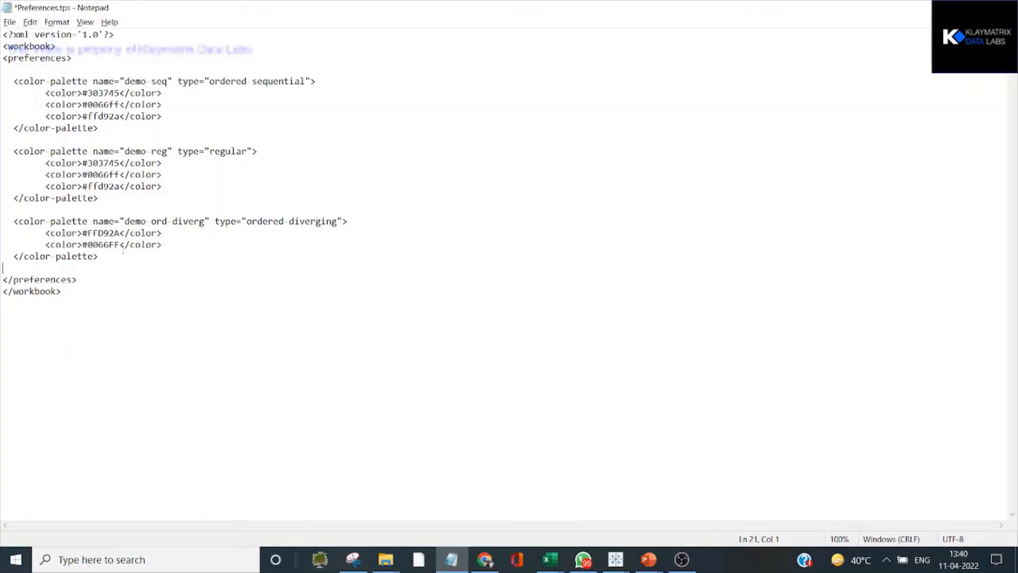
Review the opening xml, workbook and preferences lines at the start of the file
key(Up)
key(Up)
key(Up)
key(Up)
key(Up)
key(Up)
key(Up)
key(Up)
key(Up)
key(Up)
key(Up)
key(Up)
key(Up)
key(Up)
key(shift+Down)
key(shift+Down)
key(shift+Down)
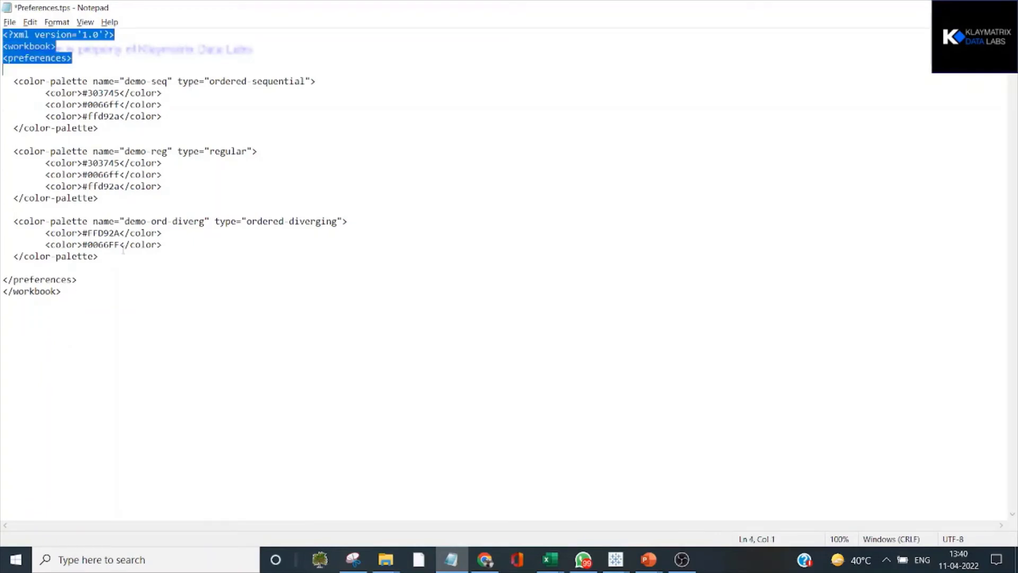
Check the closing preferences tag and close the Preferences.tps file
click(86, 284)
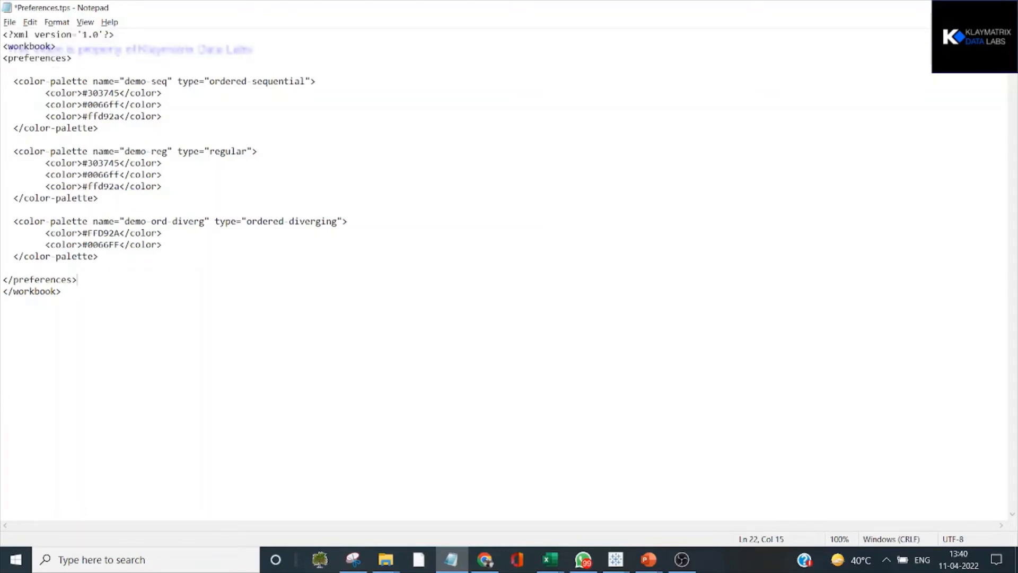
click(1005, 7)
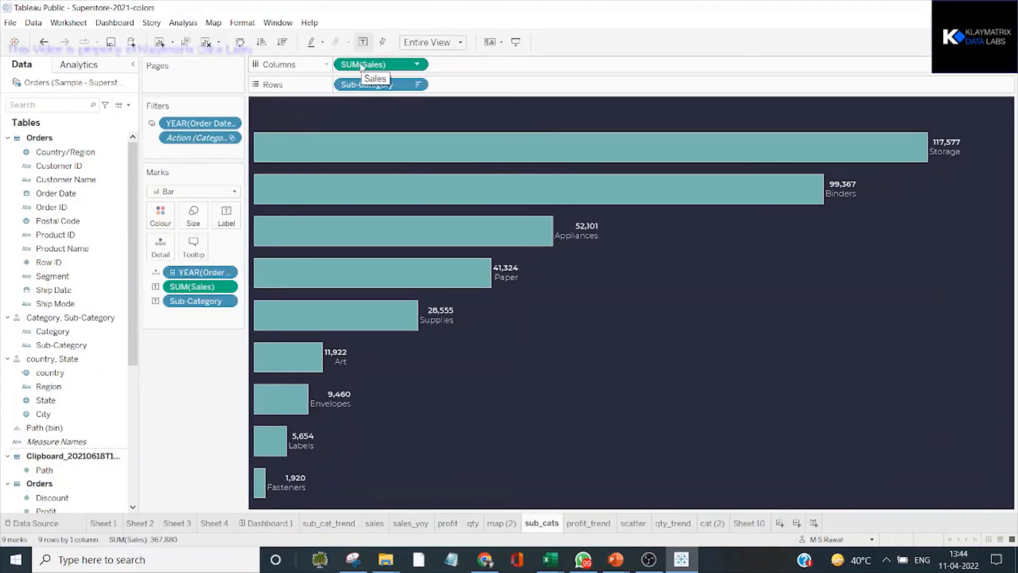
Color the sub_cats bars by SUM(Sales) and choose the demo-ord-diverg palette for them
drag(180, 295, 160, 219)
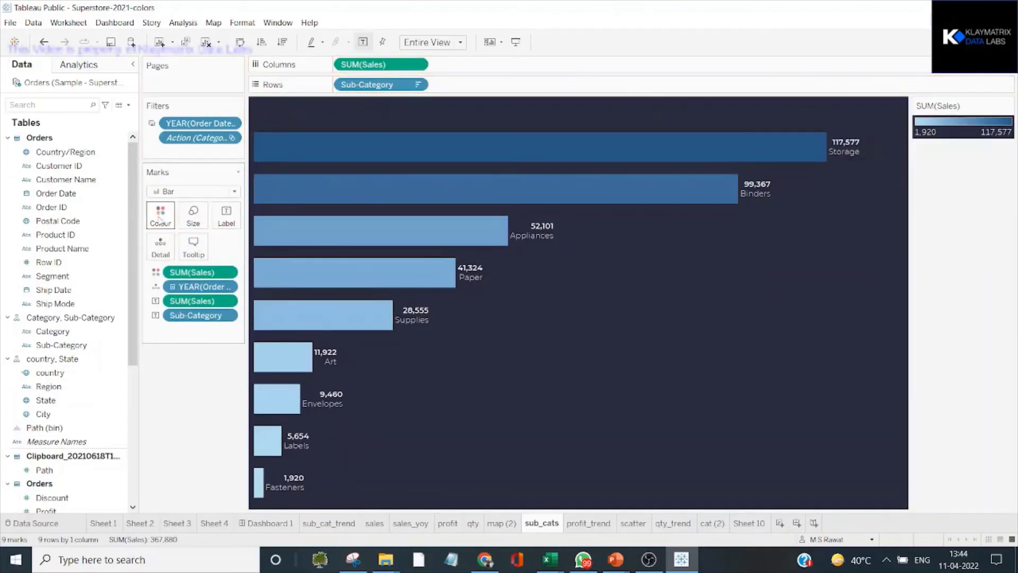
click(160, 218)
click(220, 254)
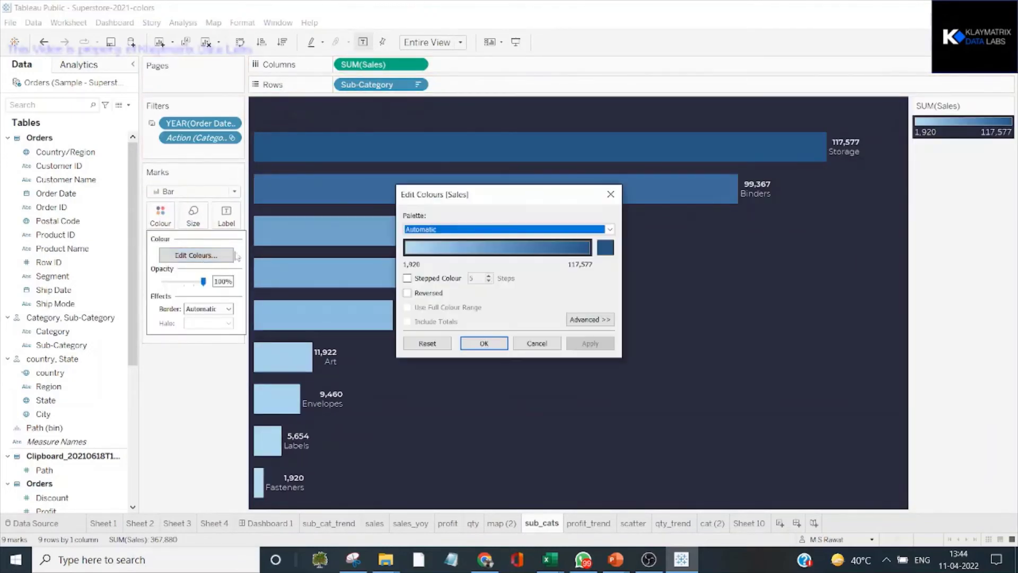
click(426, 229)
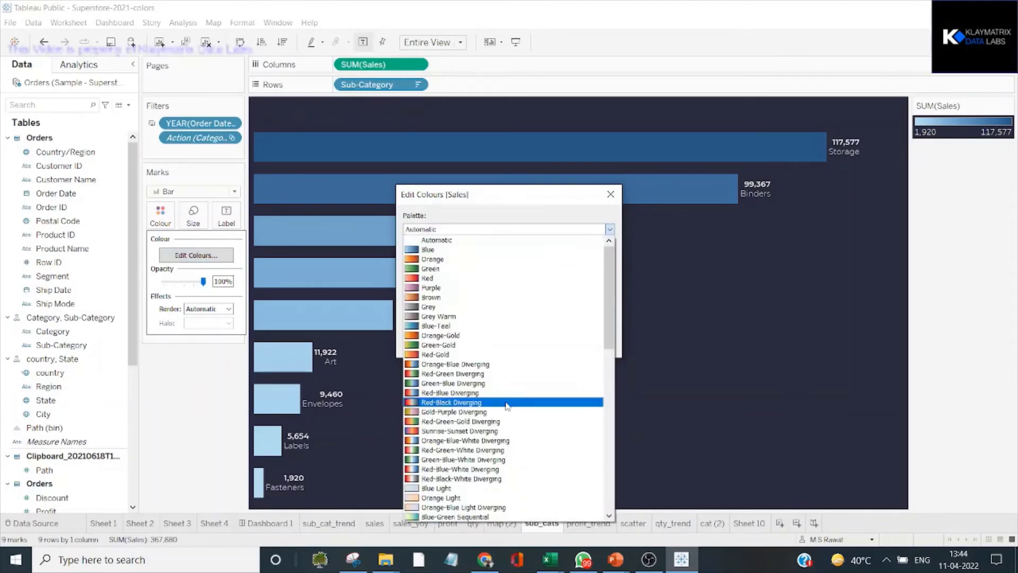
scroll(508, 406, down, 15)
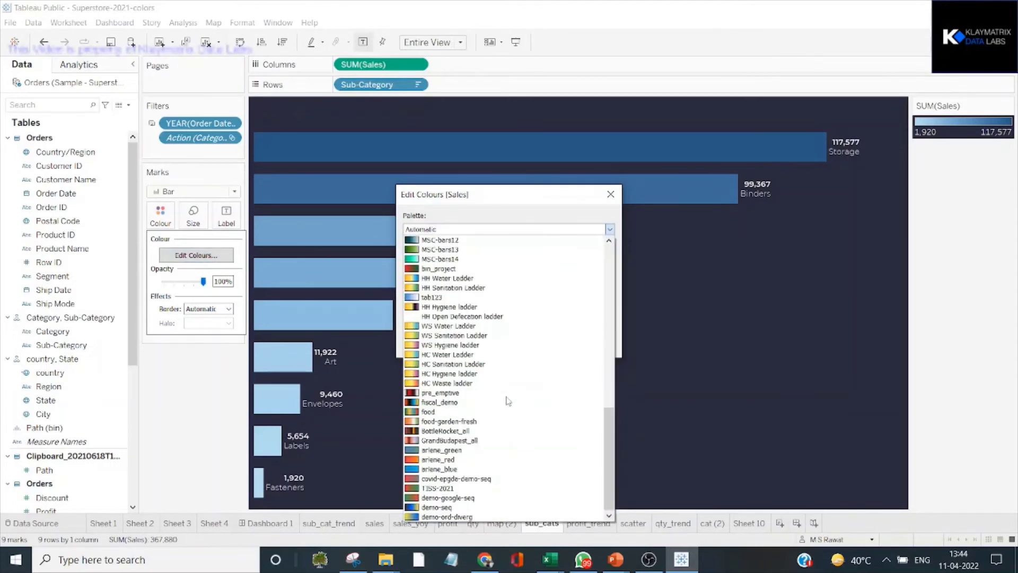
click(434, 516)
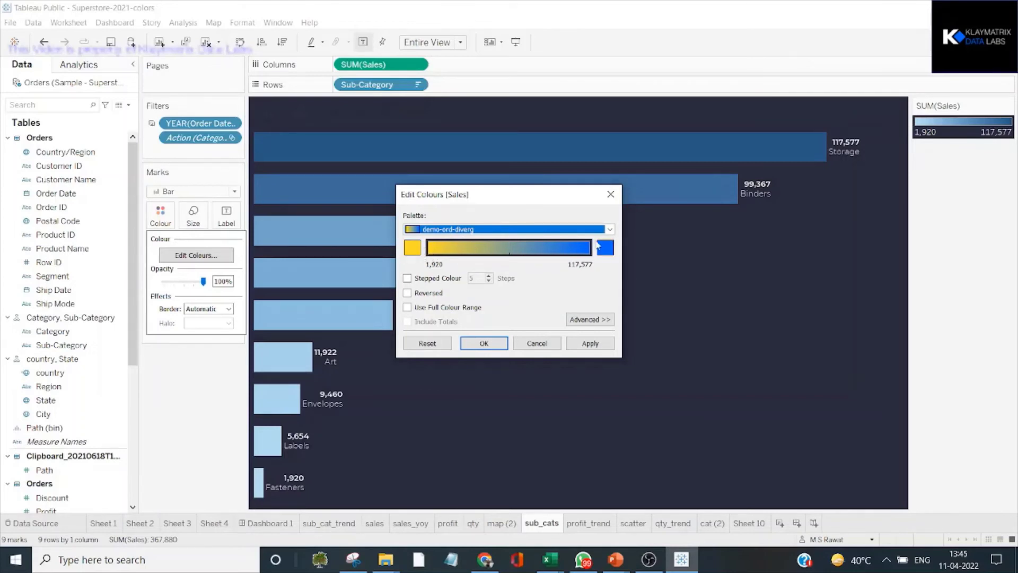
Try the Reversed, Stepped Colour and Use Full Colour Range options on the demo-ord-diverg palette and switch them off again
click(407, 293)
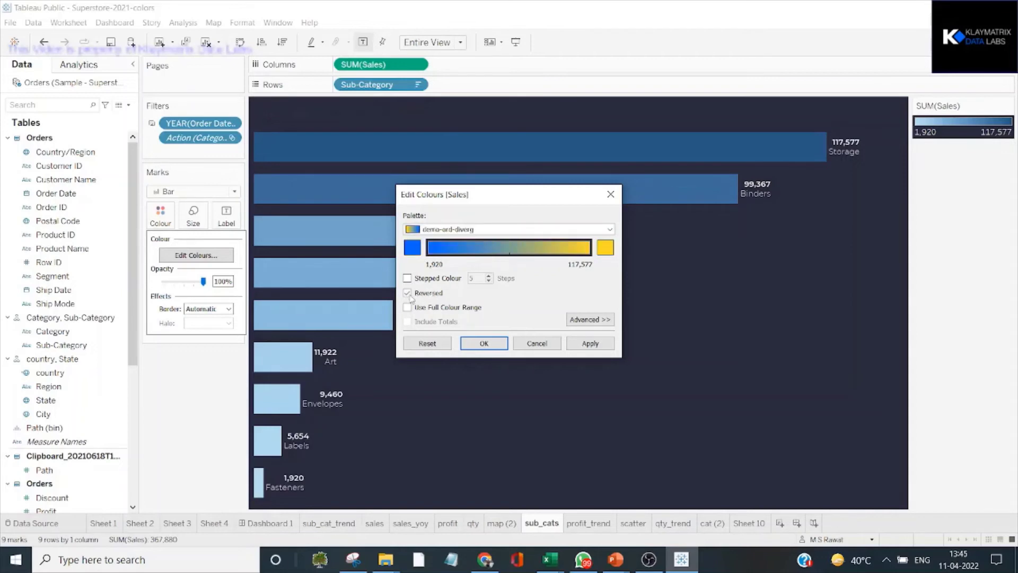
click(407, 278)
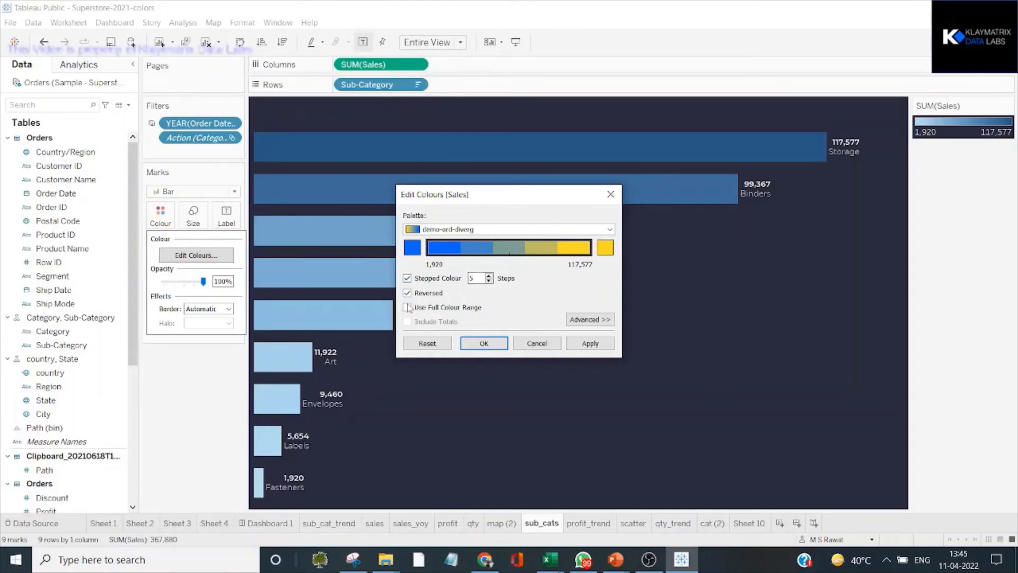
click(407, 307)
click(407, 293)
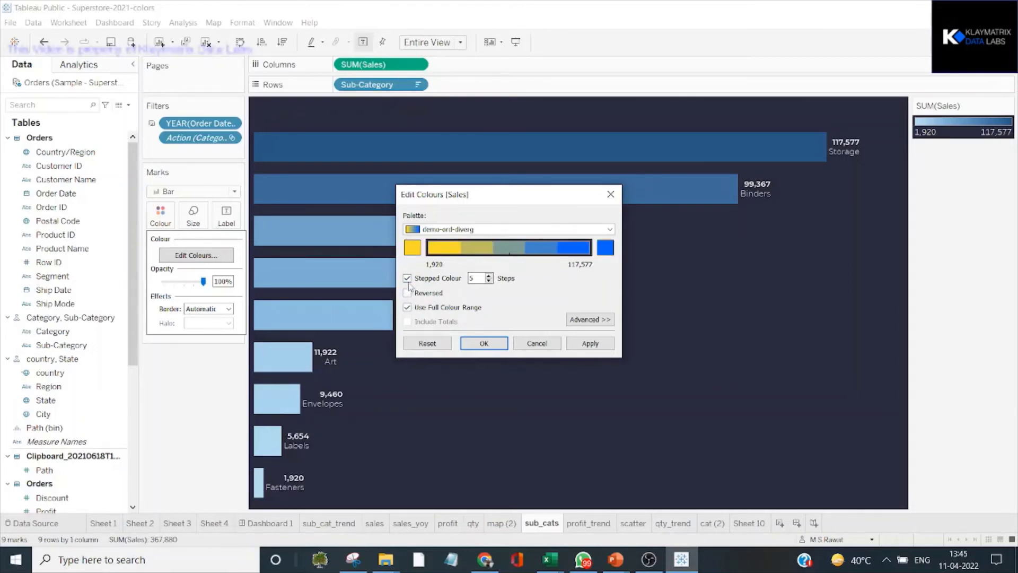
click(408, 278)
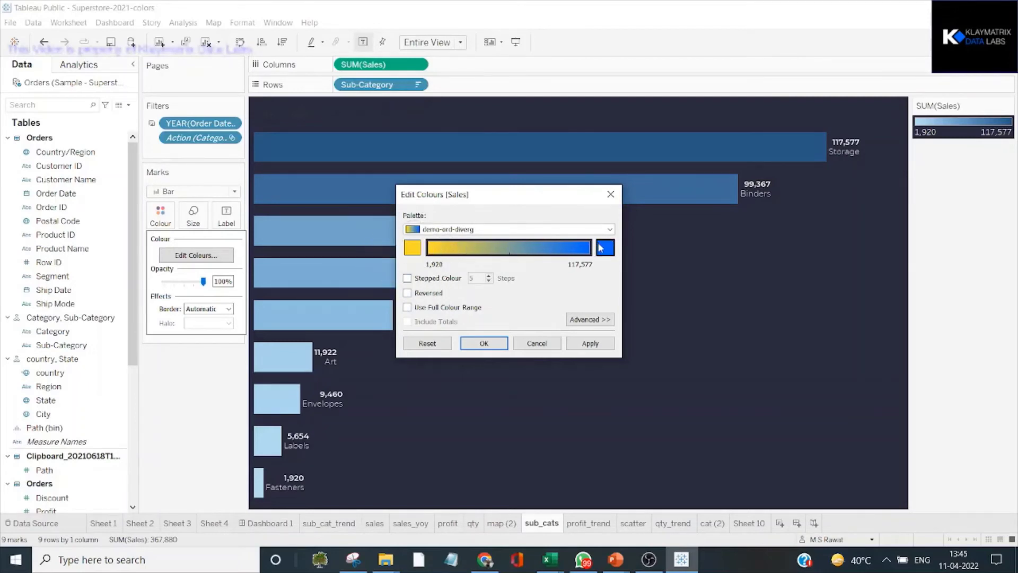
Apply the chosen palette to the sub-category sales bars and inspect the recolored chart
click(589, 344)
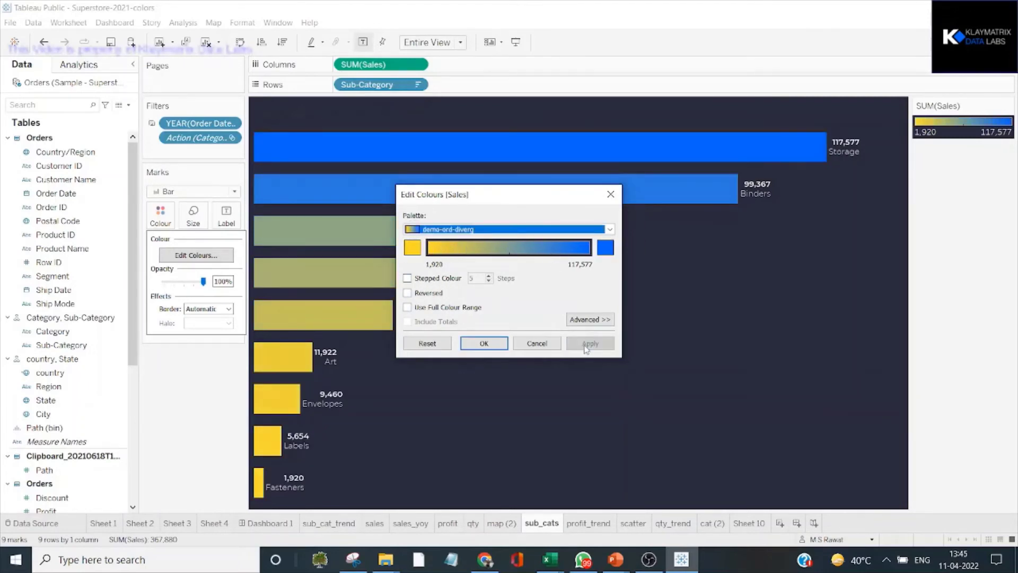
click(461, 344)
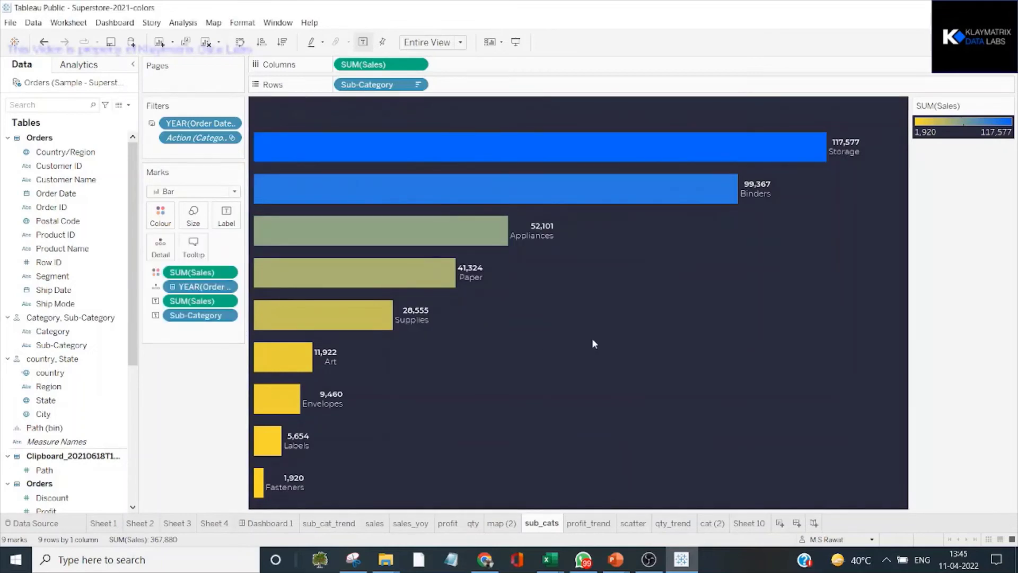
mouse_move(716, 144)
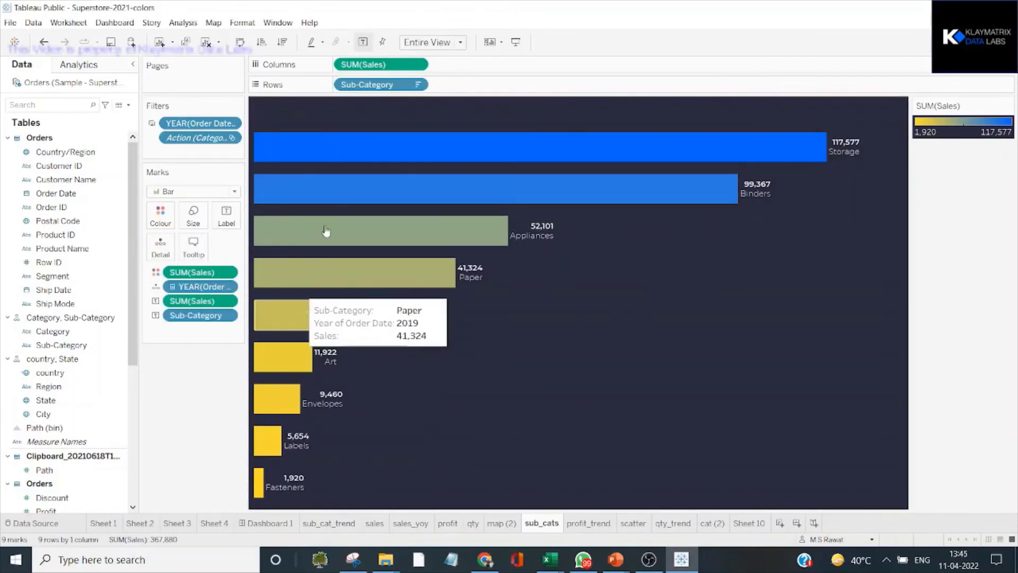
mouse_move(405, 158)
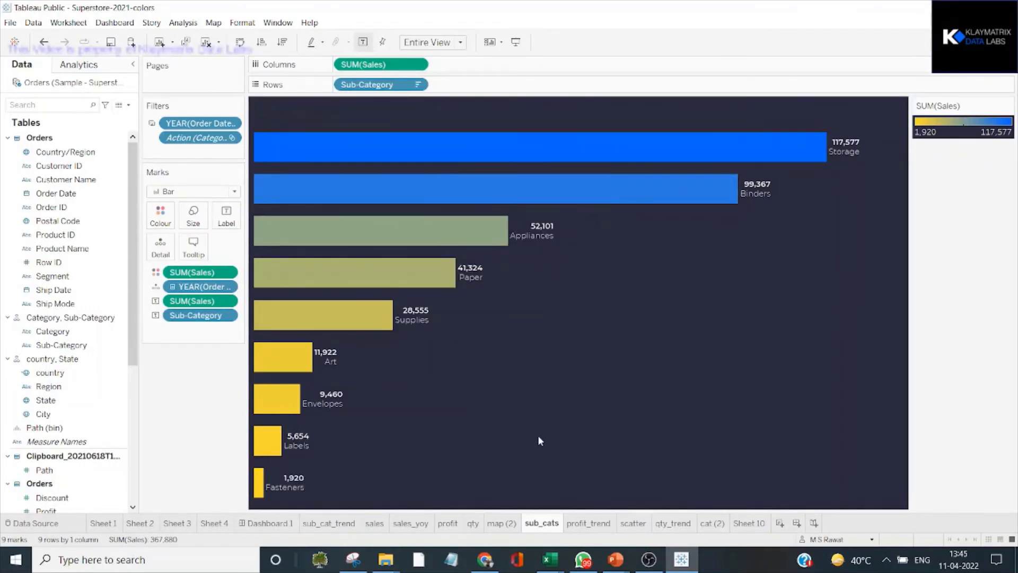
Open Dashboard 1 and go to the worksheet behind its US map
click(260, 524)
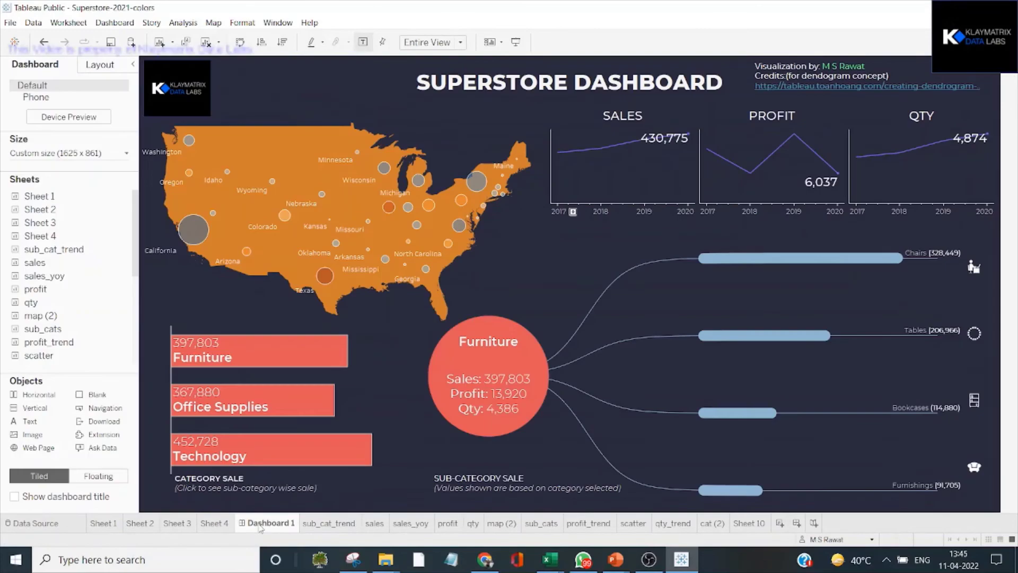
click(550, 267)
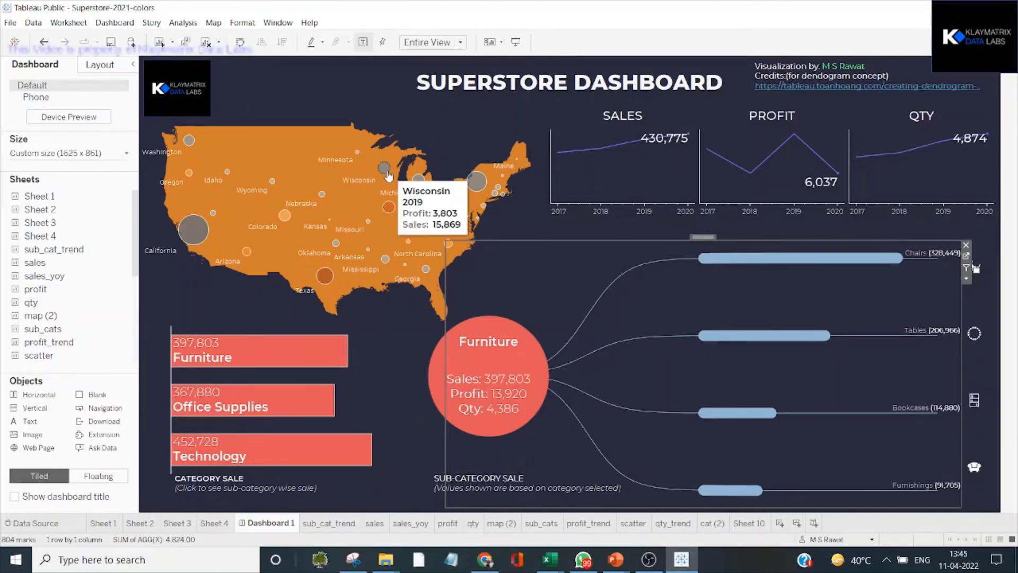
click(399, 415)
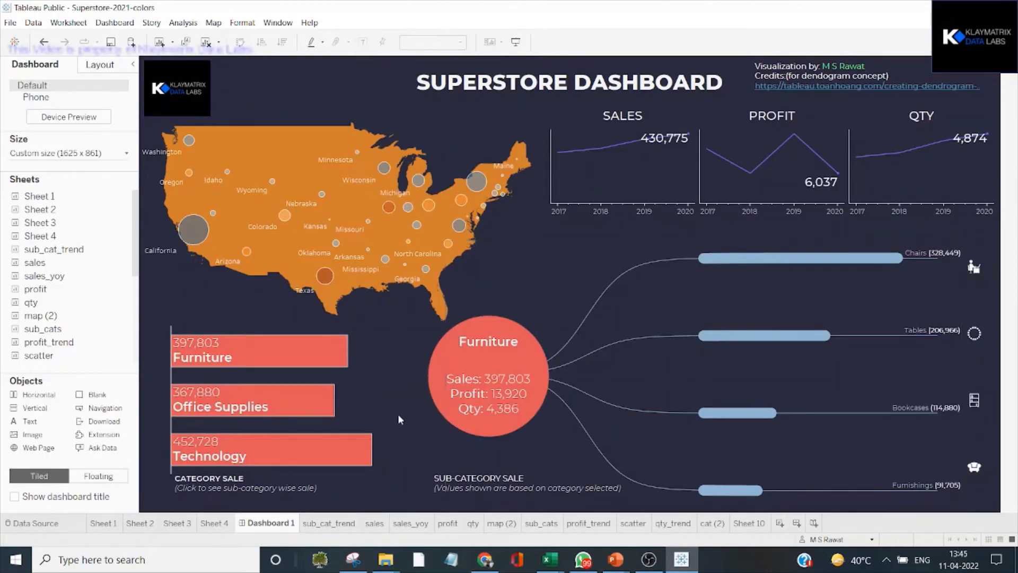
click(447, 141)
click(541, 101)
click(575, 114)
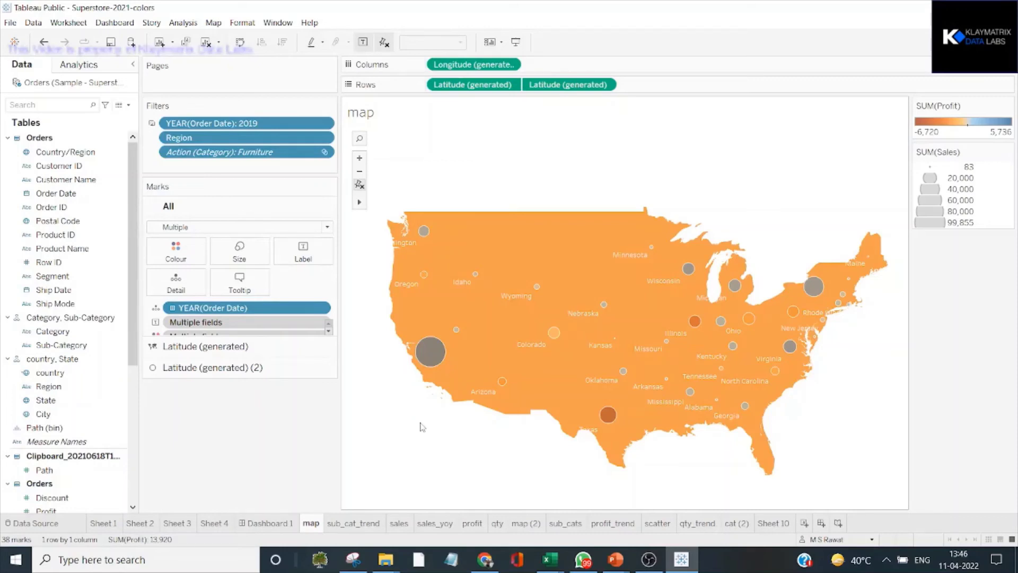
Set the fill color of the country map layer, the first Latitude (generated) layer, to dark gray
click(175, 251)
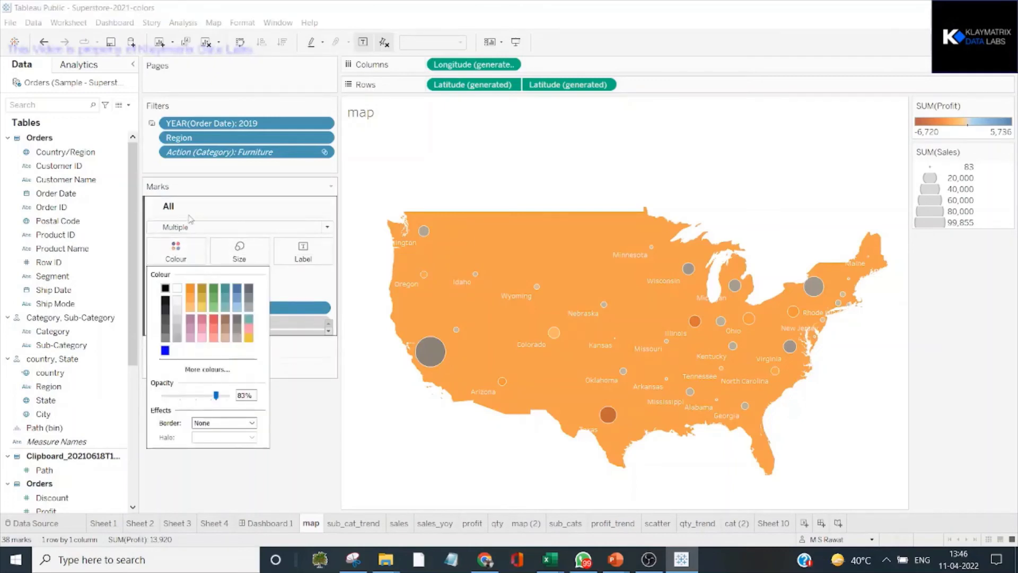
click(305, 479)
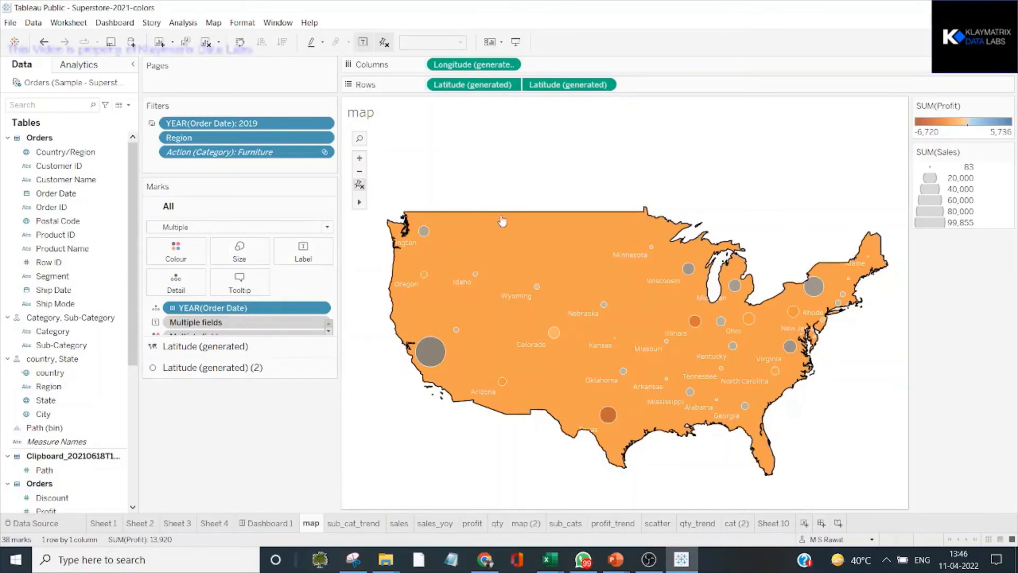
click(486, 227)
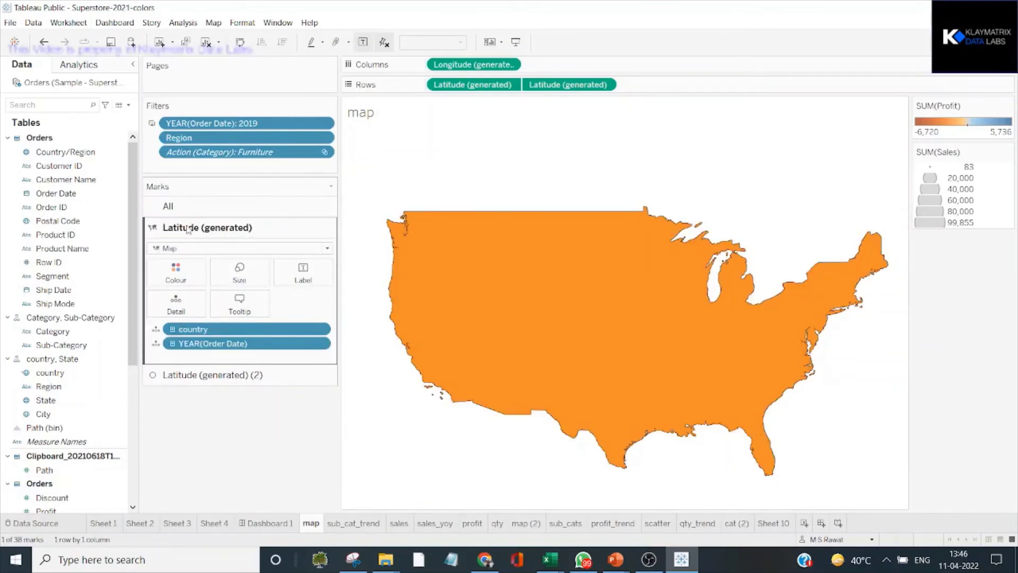
click(175, 273)
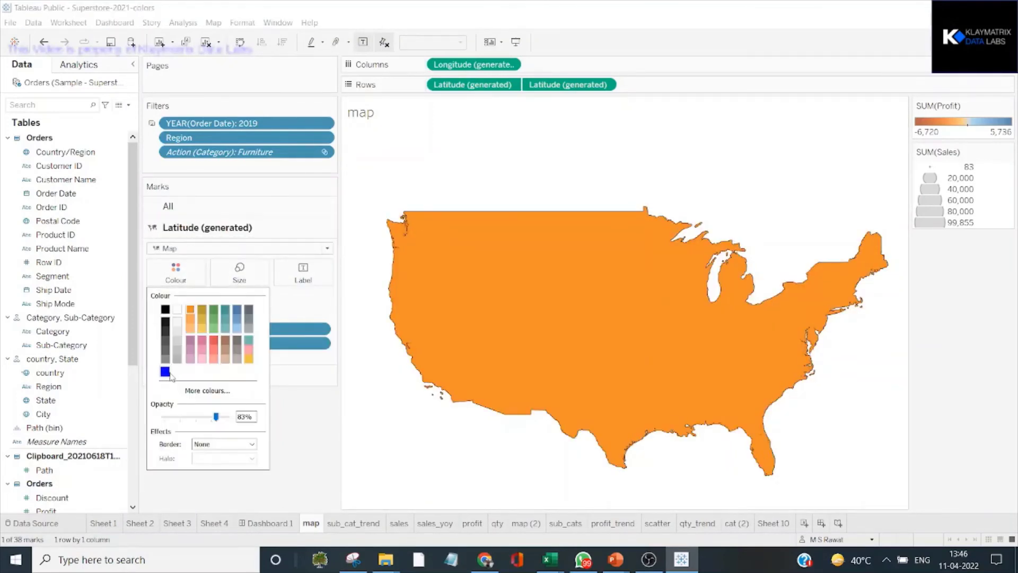
click(165, 322)
click(165, 347)
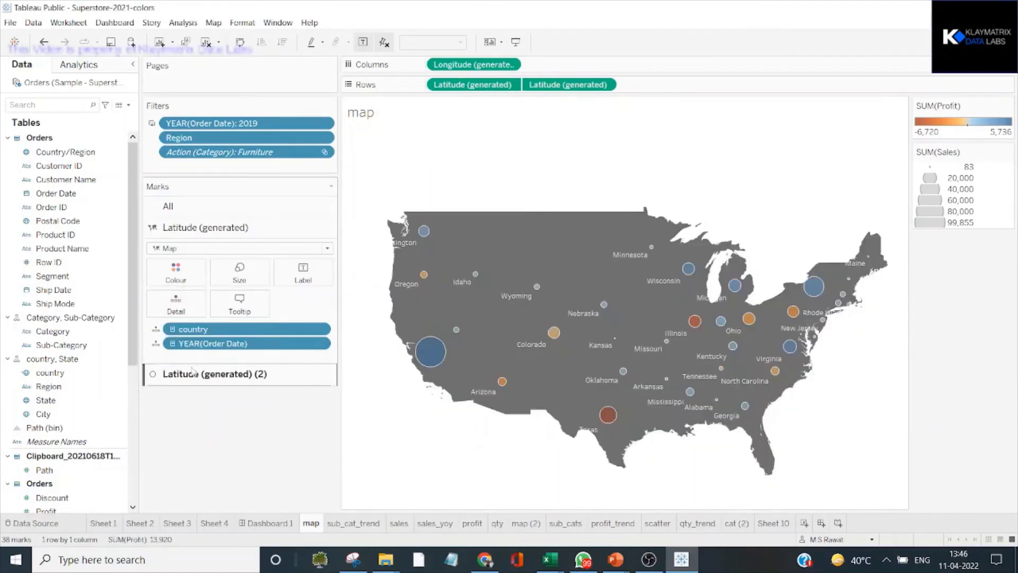
Apply the demo-ord-diverg palette to the SUM(Profit) colors of the map's circle layer, Latitude (generated) (2)
click(179, 372)
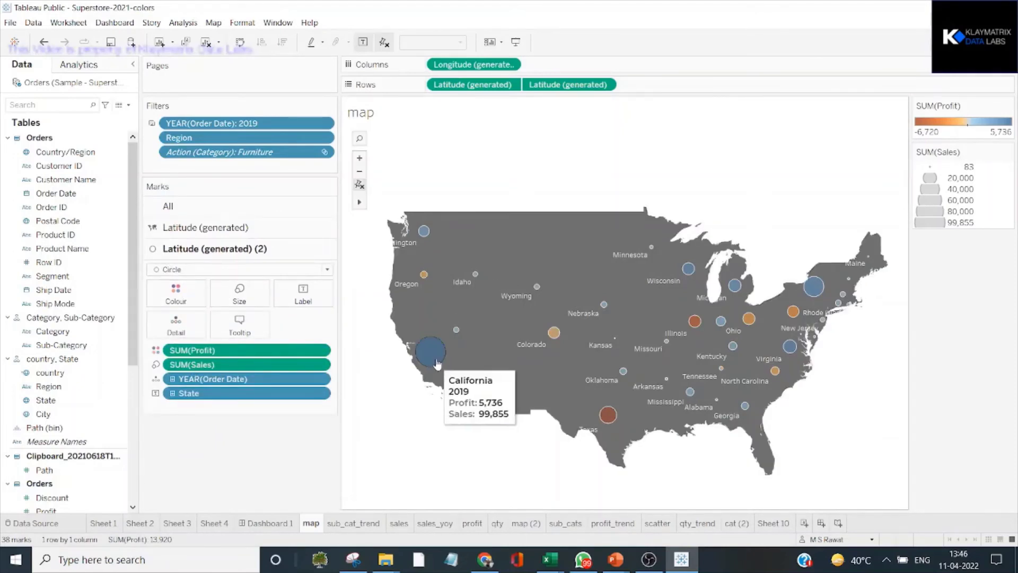
click(176, 292)
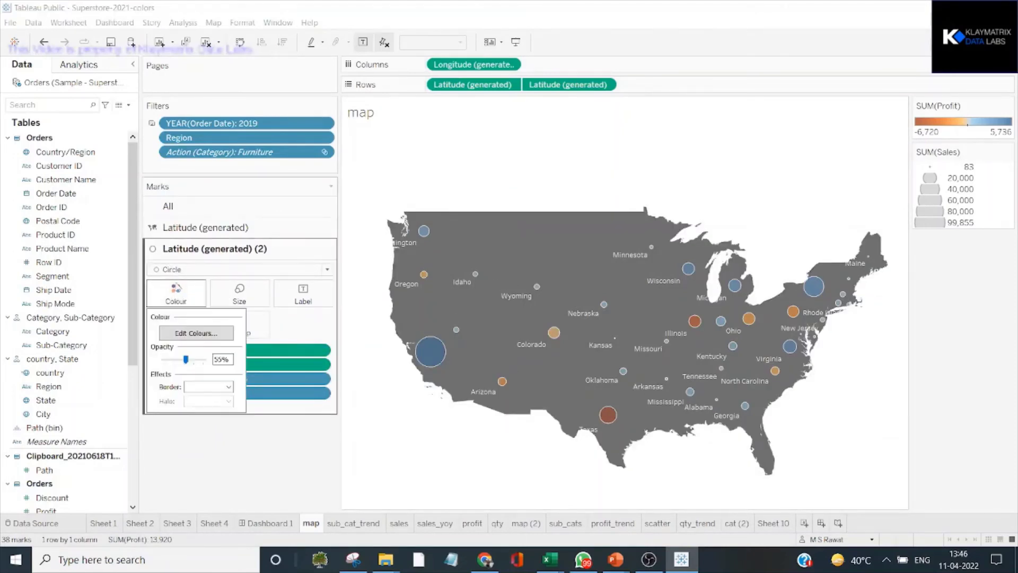
click(212, 333)
click(507, 229)
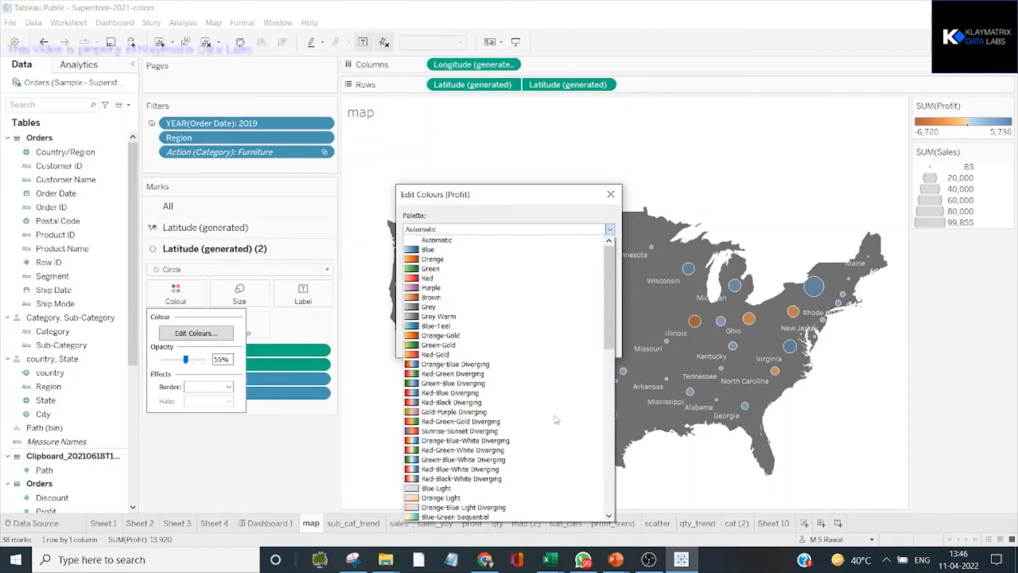
scroll(549, 430, down, 10)
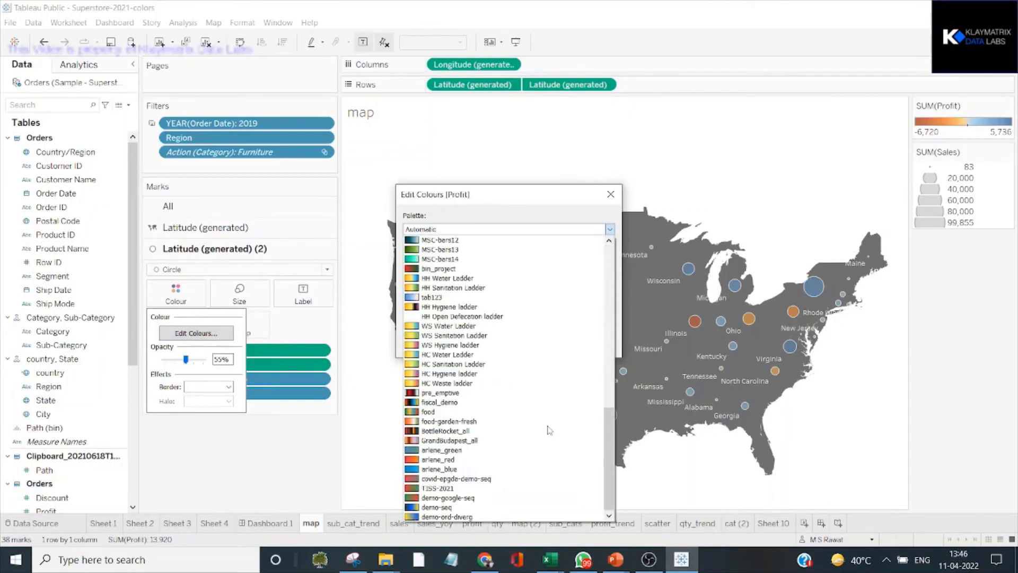
click(471, 516)
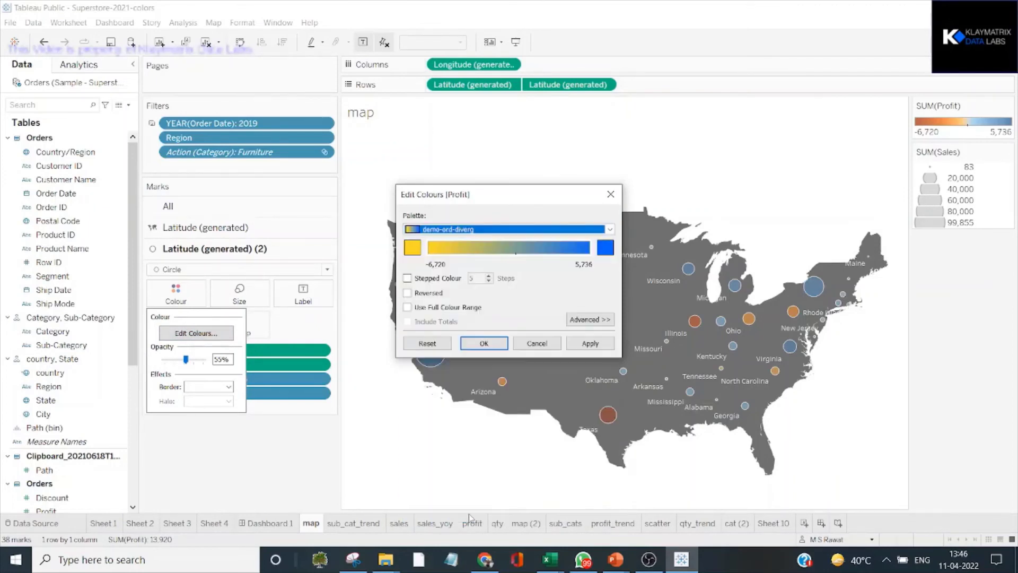
click(598, 344)
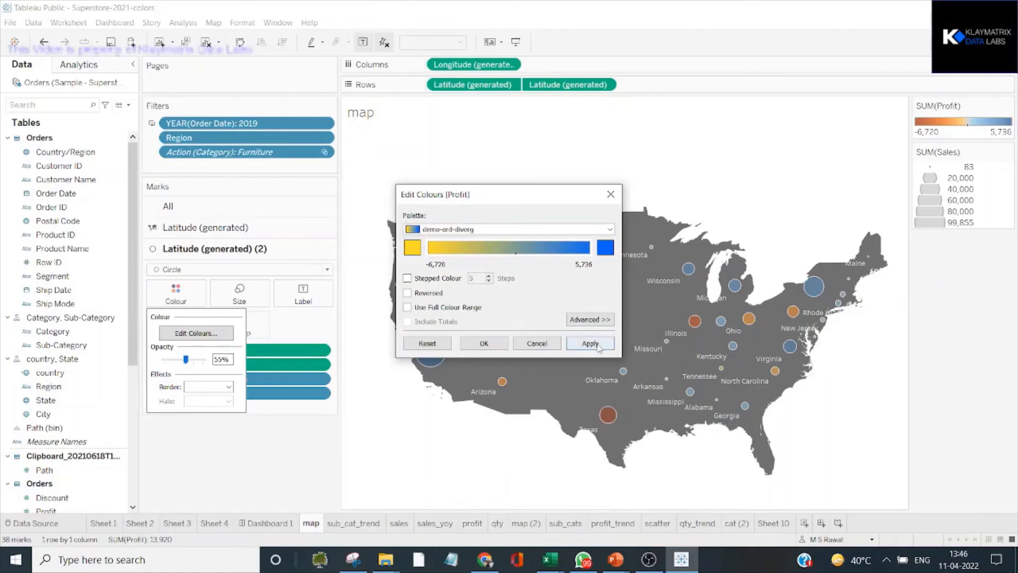
click(484, 343)
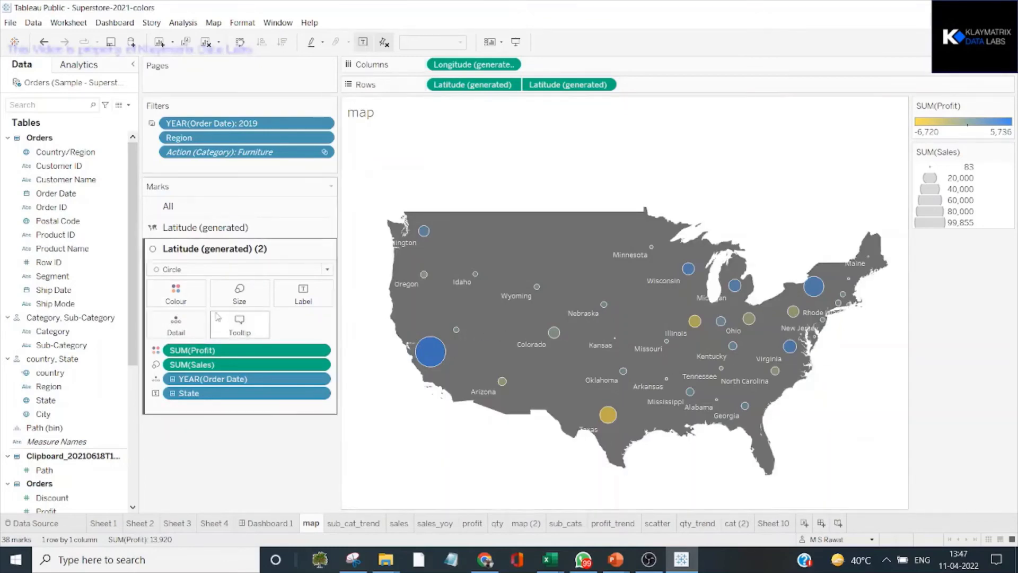
Raise the opacity of the map's profit circles to make their colors stronger
click(176, 294)
mouse_move(207, 359)
mouse_down()
mouse_move(187, 362)
mouse_move(207, 359)
mouse_up()
click(530, 466)
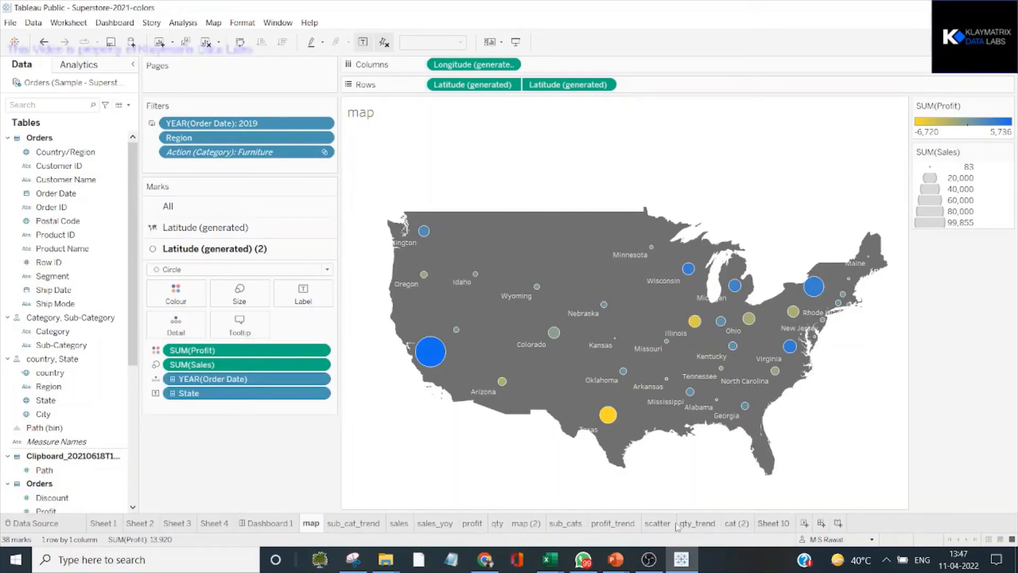
Go from Dashboard 1 to the worksheet behind the category sales bars and color the bars bright blue
click(285, 523)
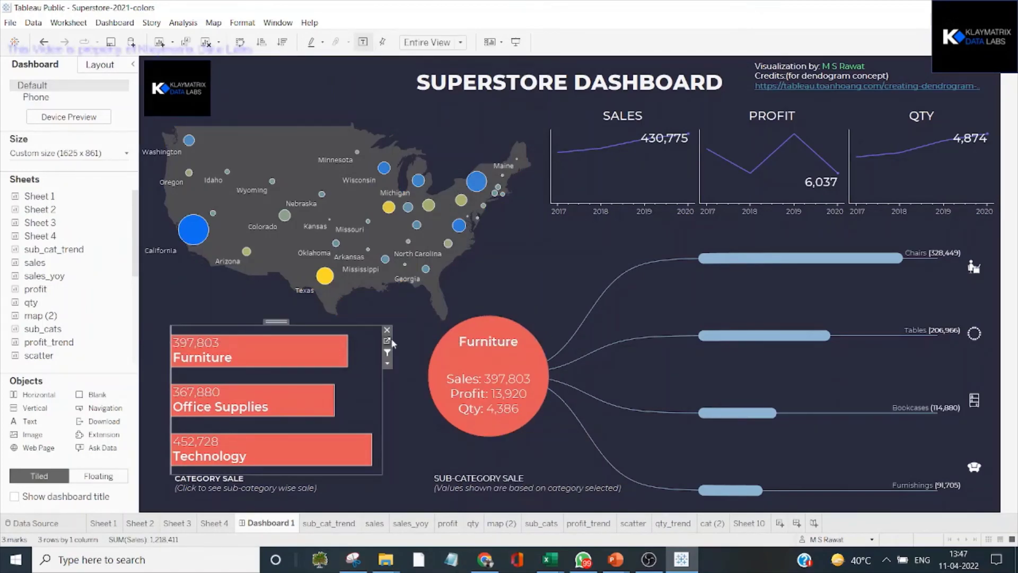
click(388, 363)
click(417, 329)
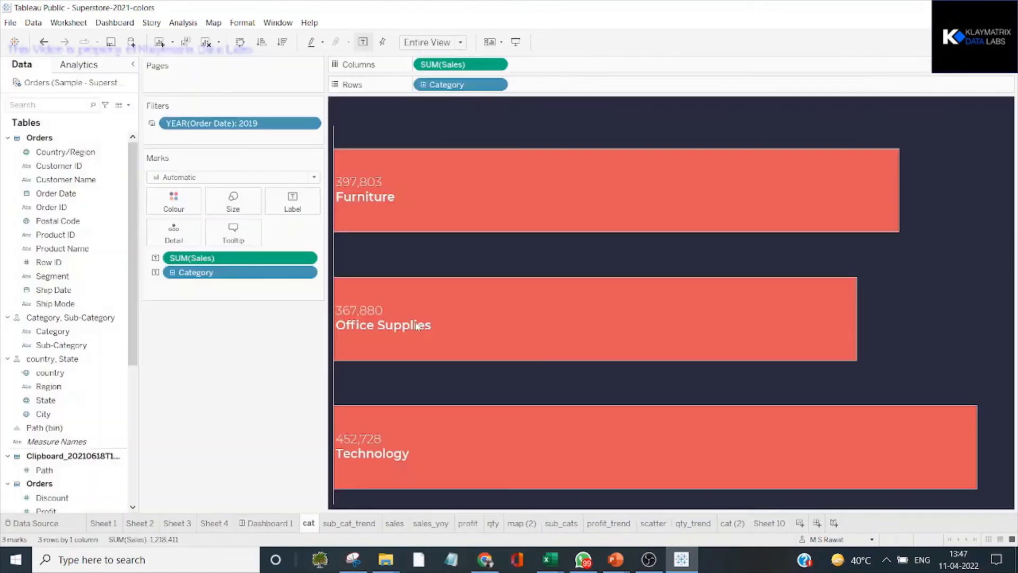
click(174, 201)
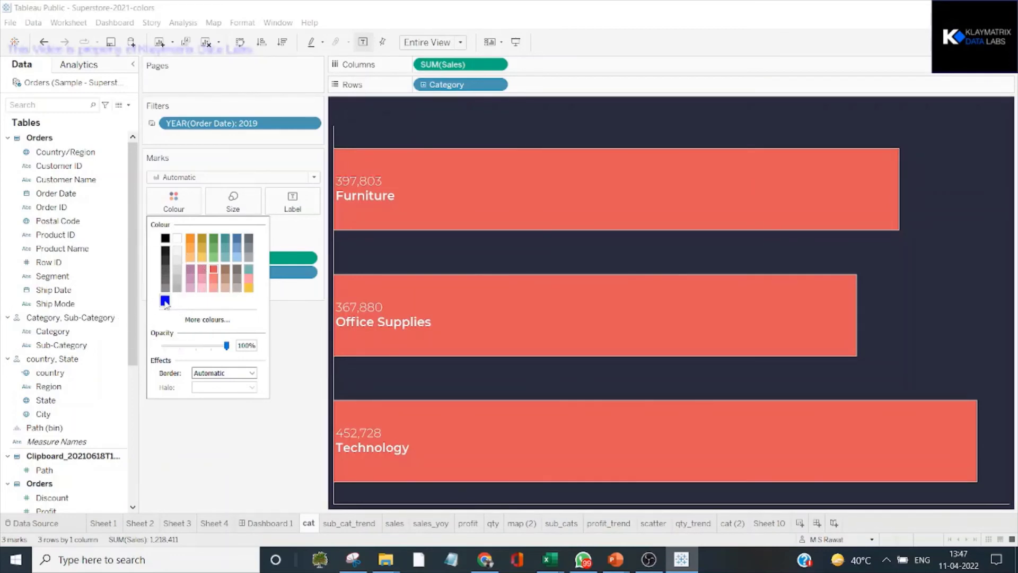
click(264, 467)
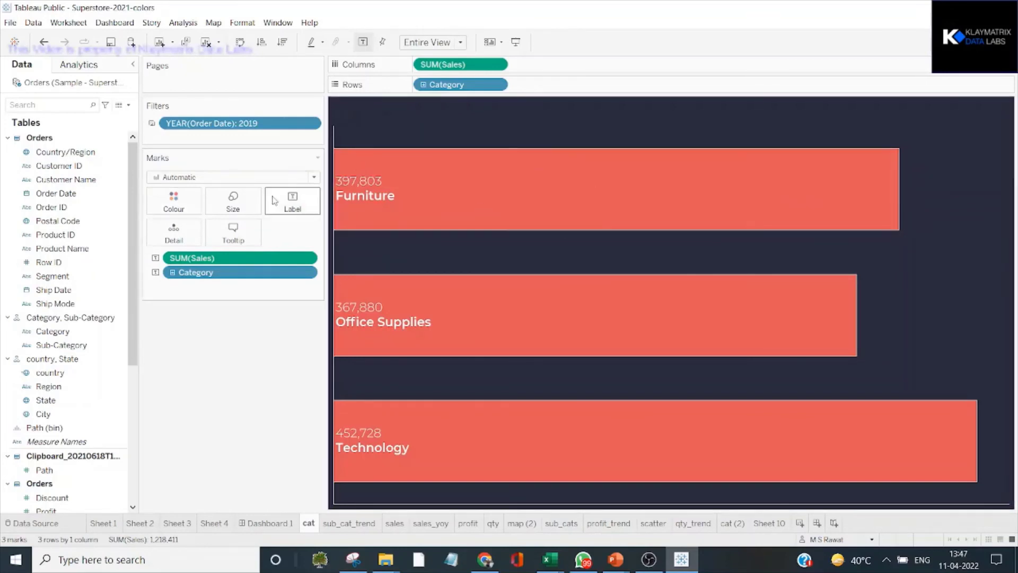
click(174, 201)
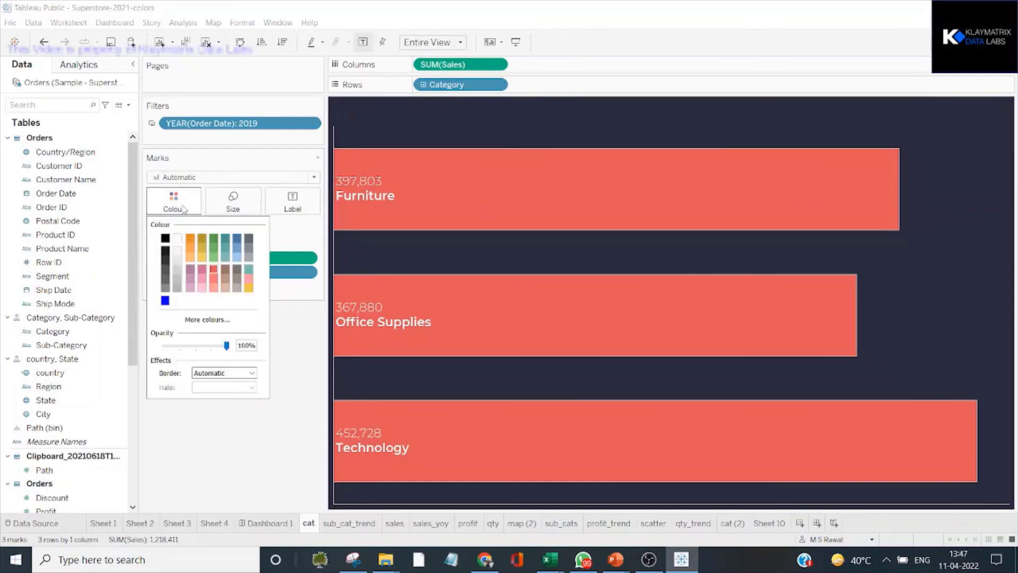
click(164, 302)
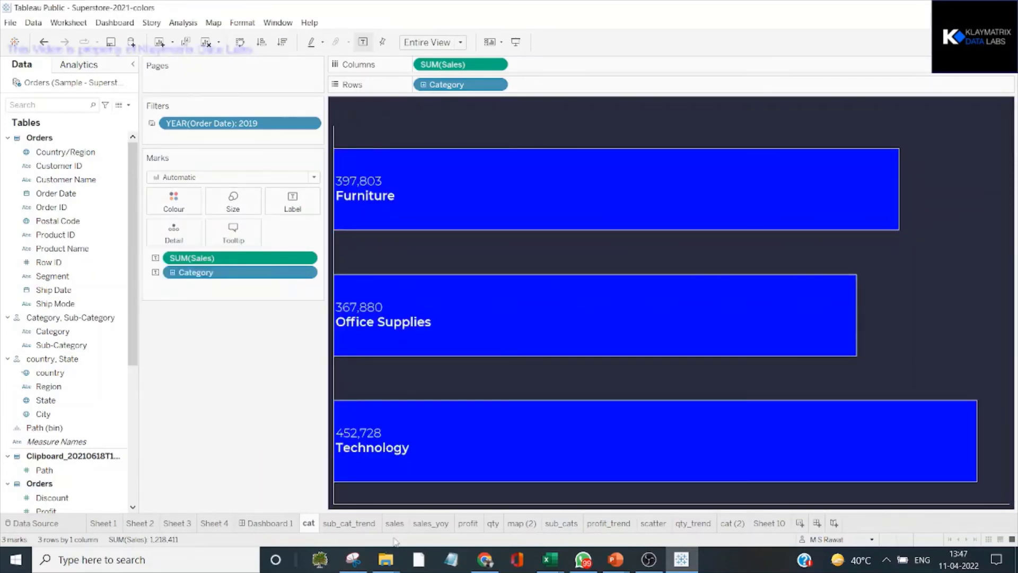
Return to Dashboard 1, go to the worksheet behind the Furniture summary circle and color the circle bright blue
click(266, 523)
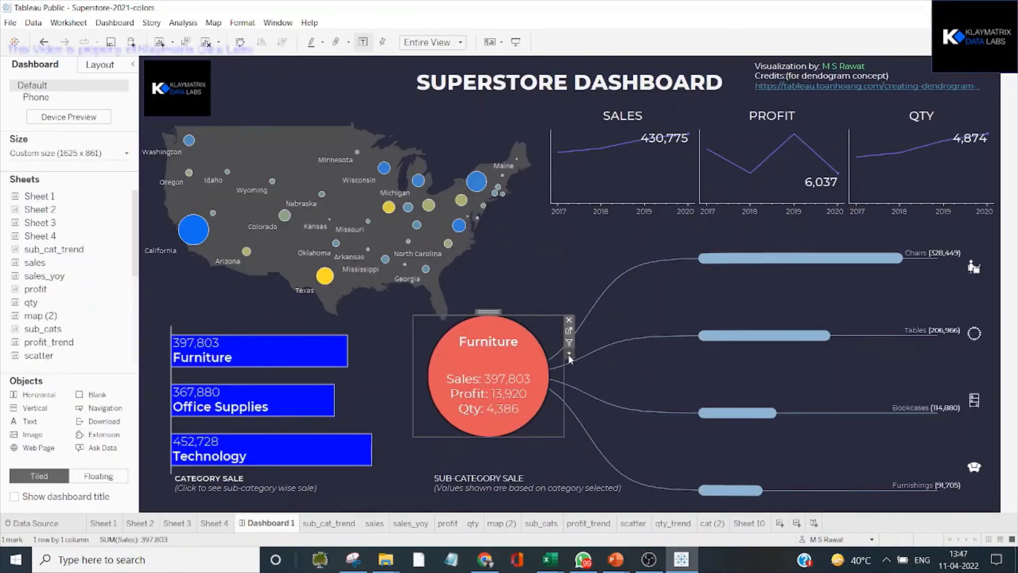
click(569, 353)
key(Escape)
click(569, 331)
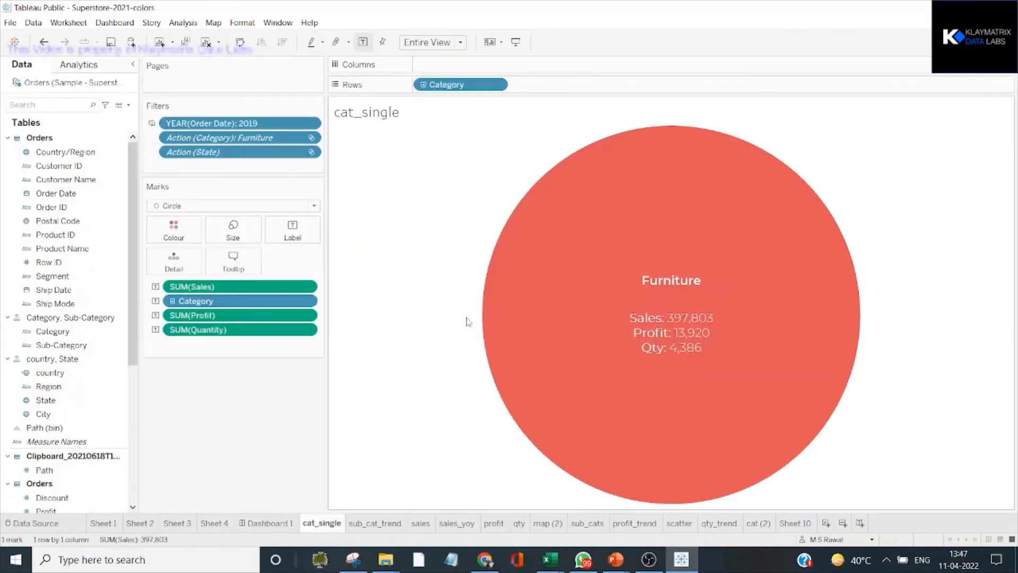
click(174, 230)
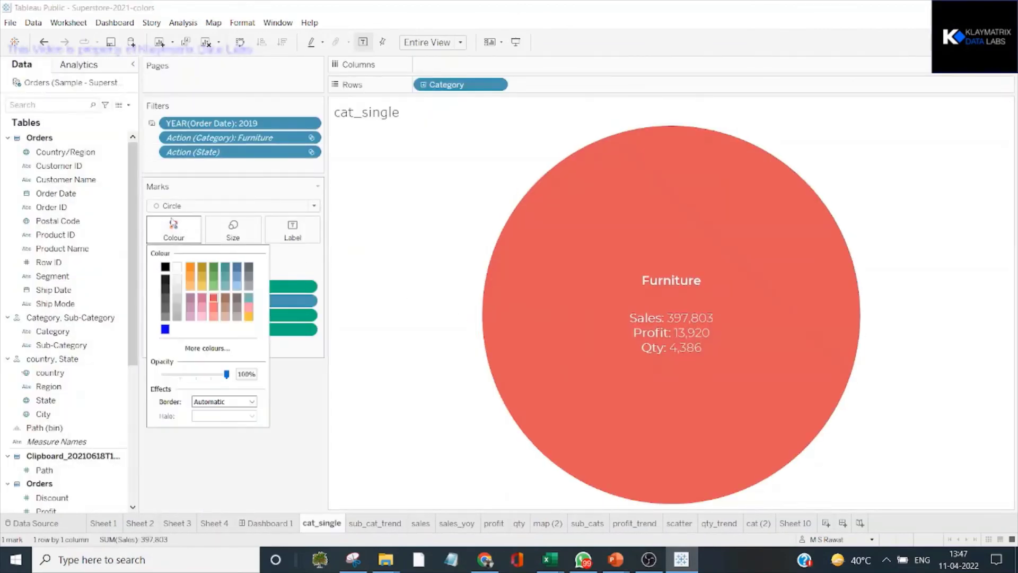
click(166, 329)
click(369, 419)
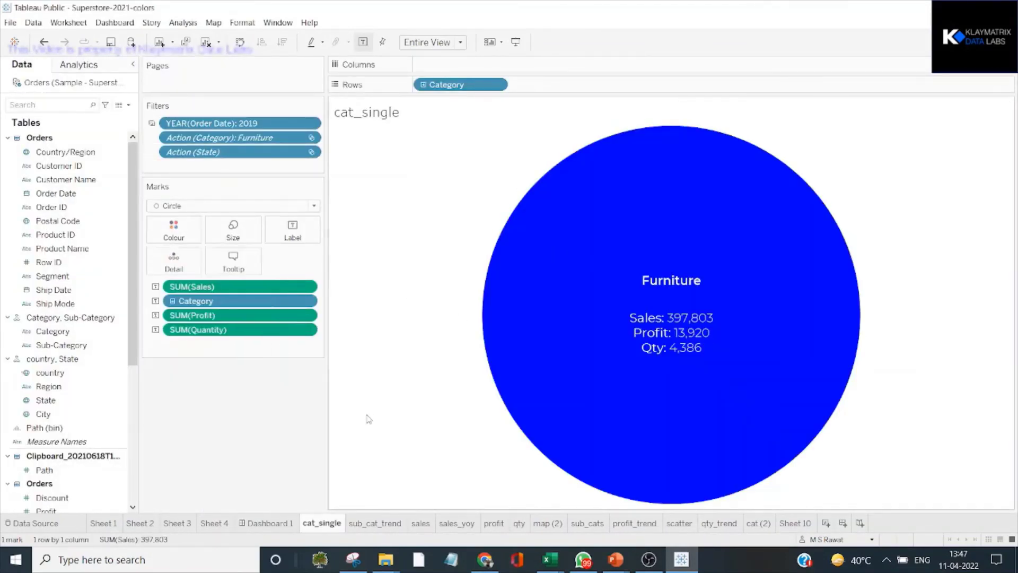
Return to Dashboard 1, go to the worksheet behind the SALES trend and color its line bright blue
click(270, 523)
click(655, 180)
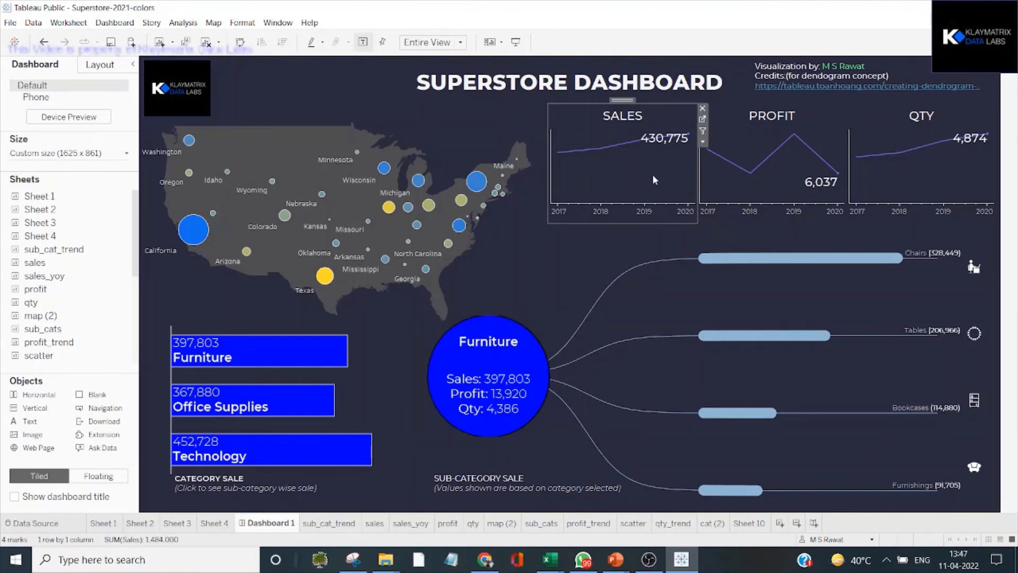
click(702, 141)
click(737, 156)
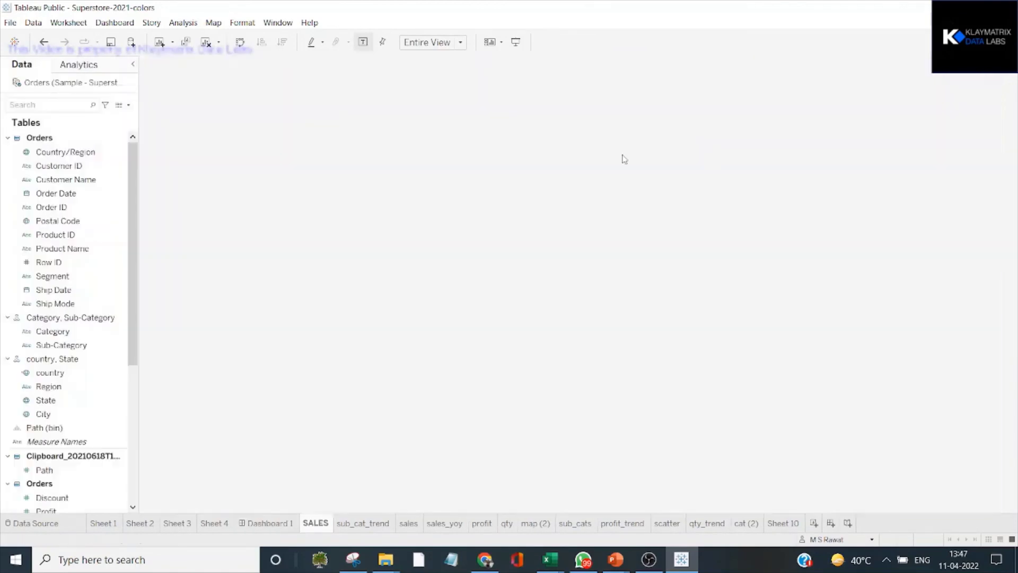
click(160, 229)
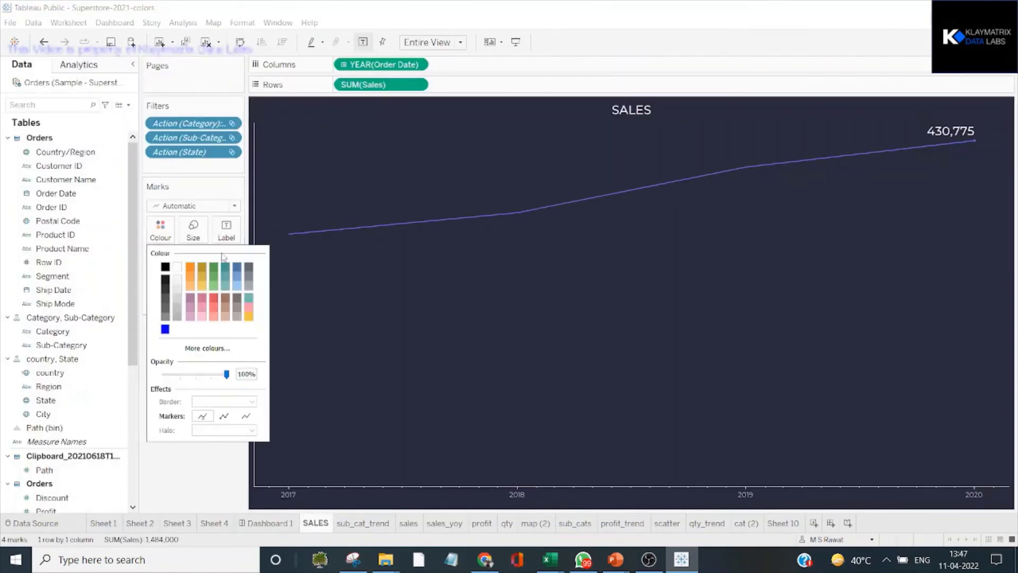
click(166, 330)
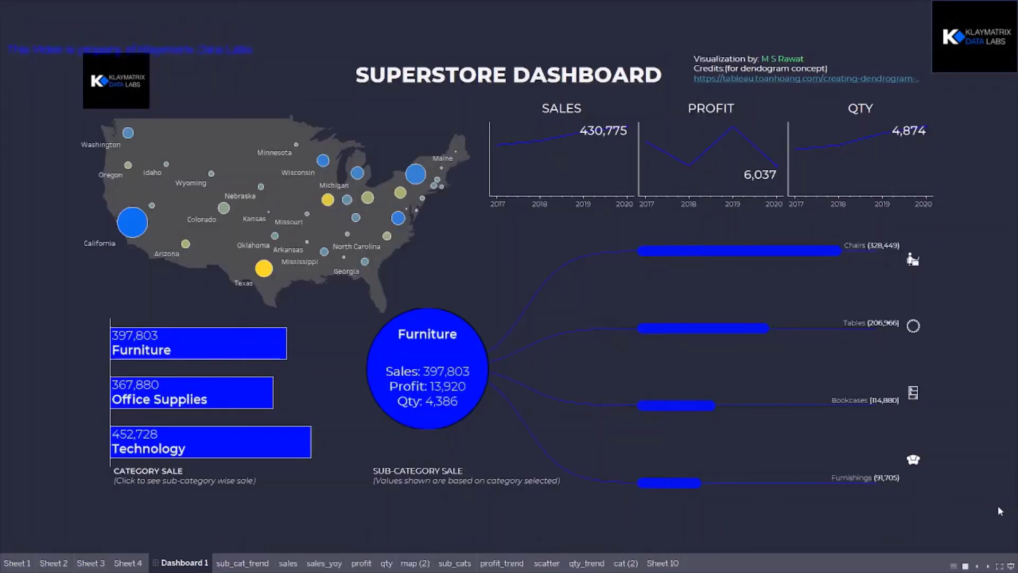